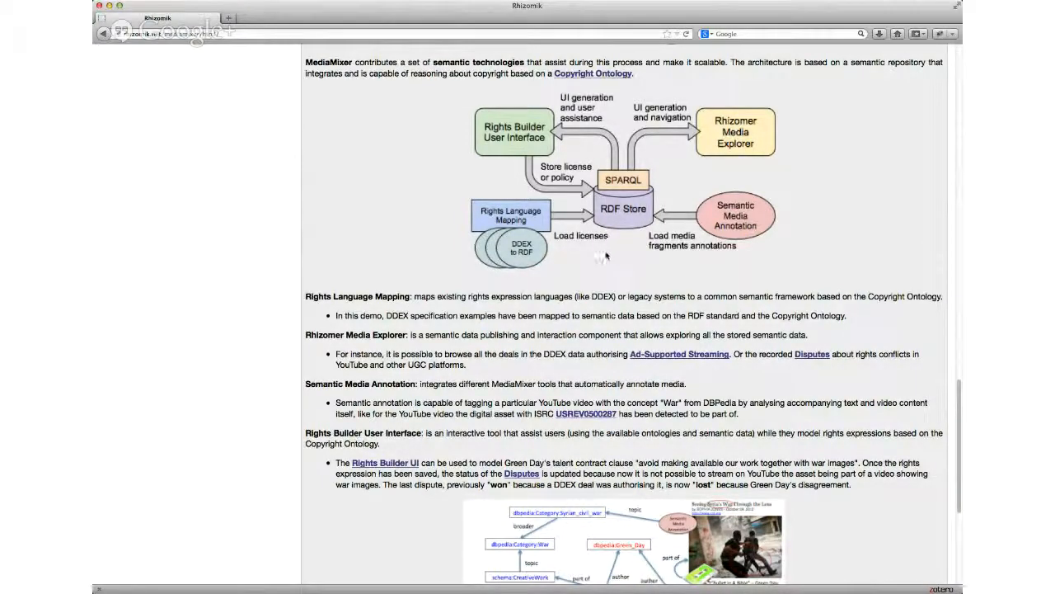
- Open the Ad-Supported Streaming deals from the Rhizomer Media Explorer description on the demo overview
scroll(605, 251, down, 1)
scroll(605, 252, down, 4)
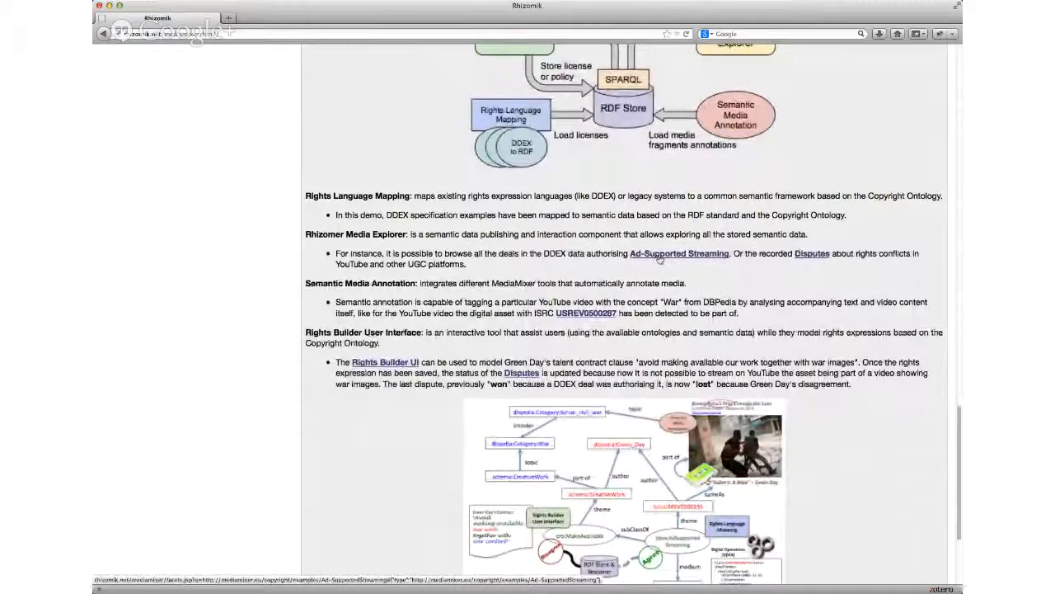
click(659, 256)
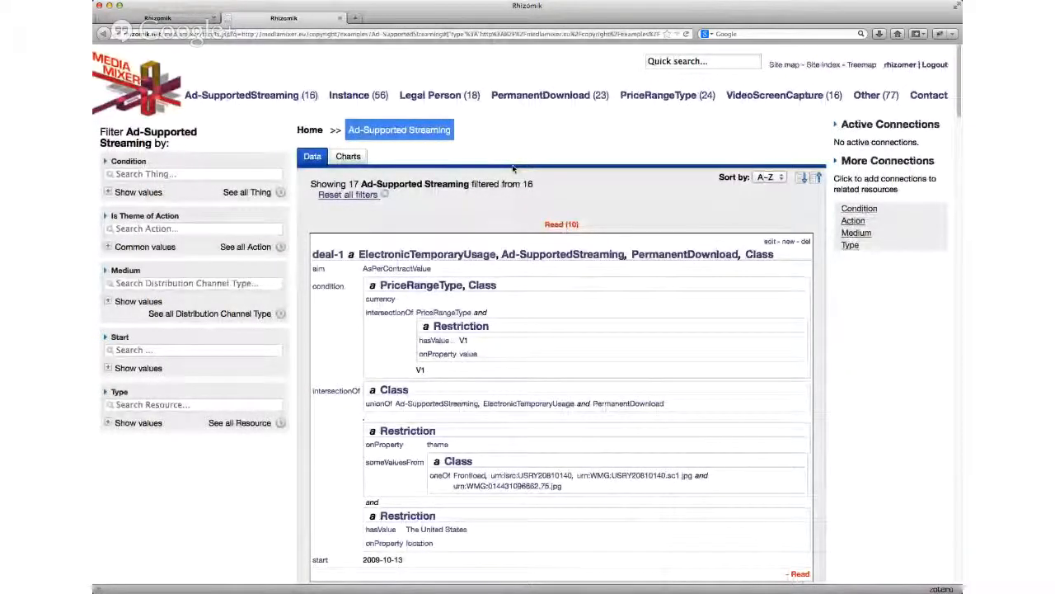
- Look through the deal-1 entry in the Ad-Supported Streaming list and open its Frontload asset
scroll(513, 168, down, 2)
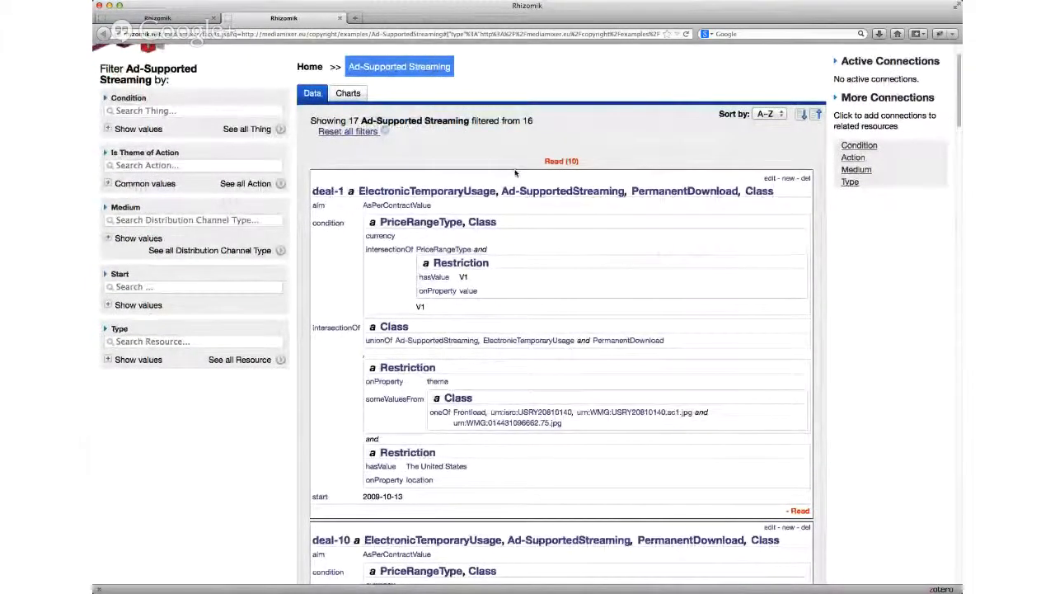
scroll(515, 172, down, 2)
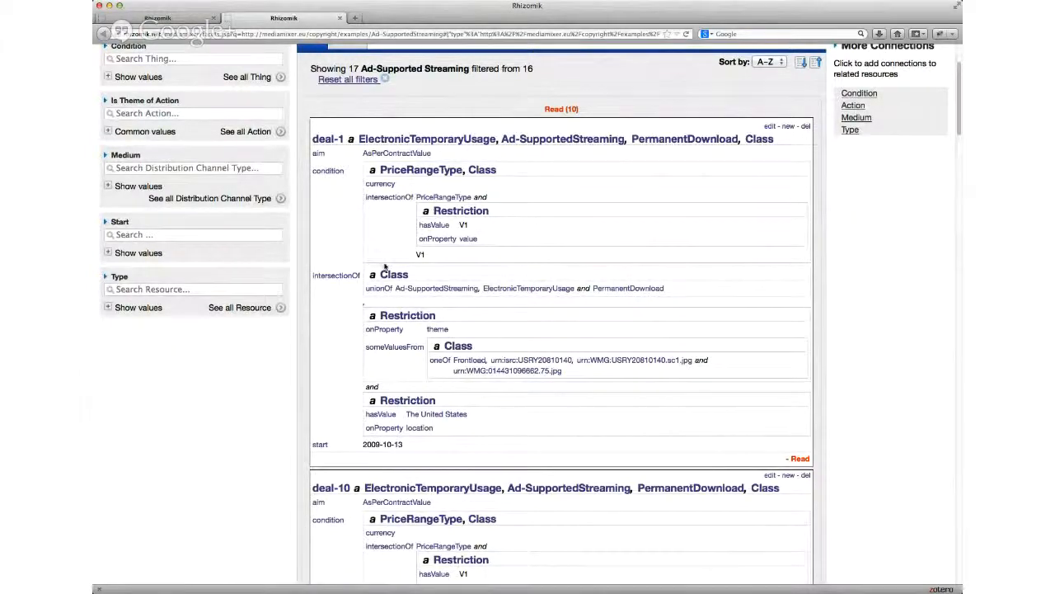
scroll(385, 266, down, 3)
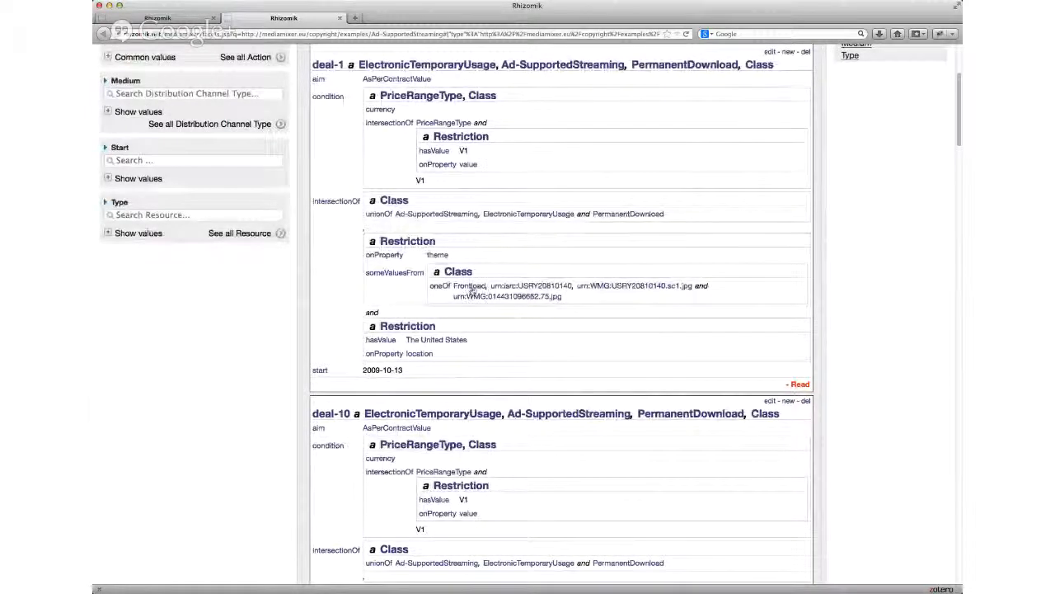
click(472, 288)
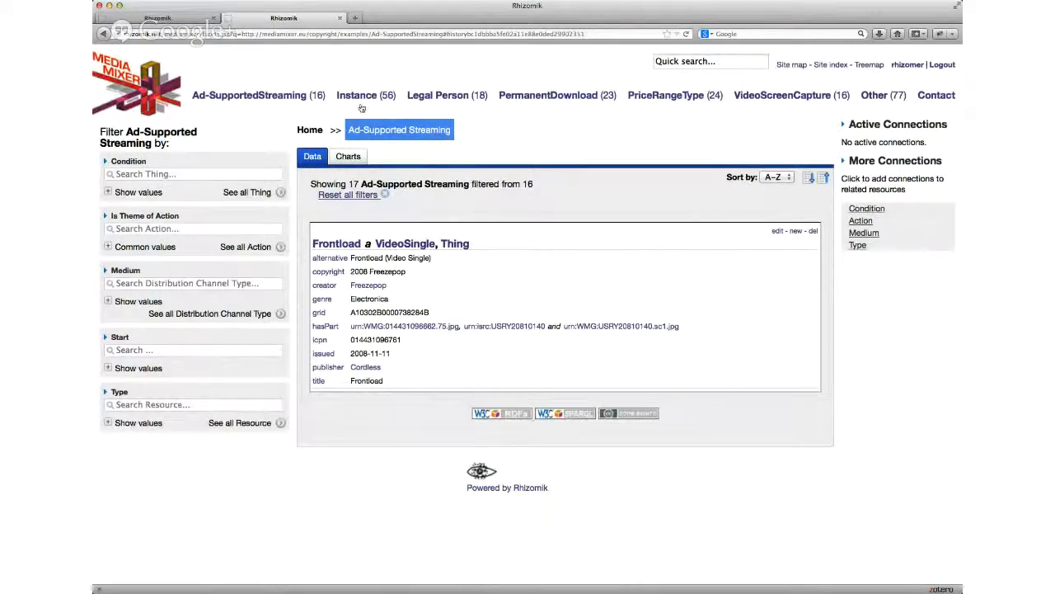
- Go back to the demo overview, open the recorded Disputes, and look through all entries in the list
click(192, 23)
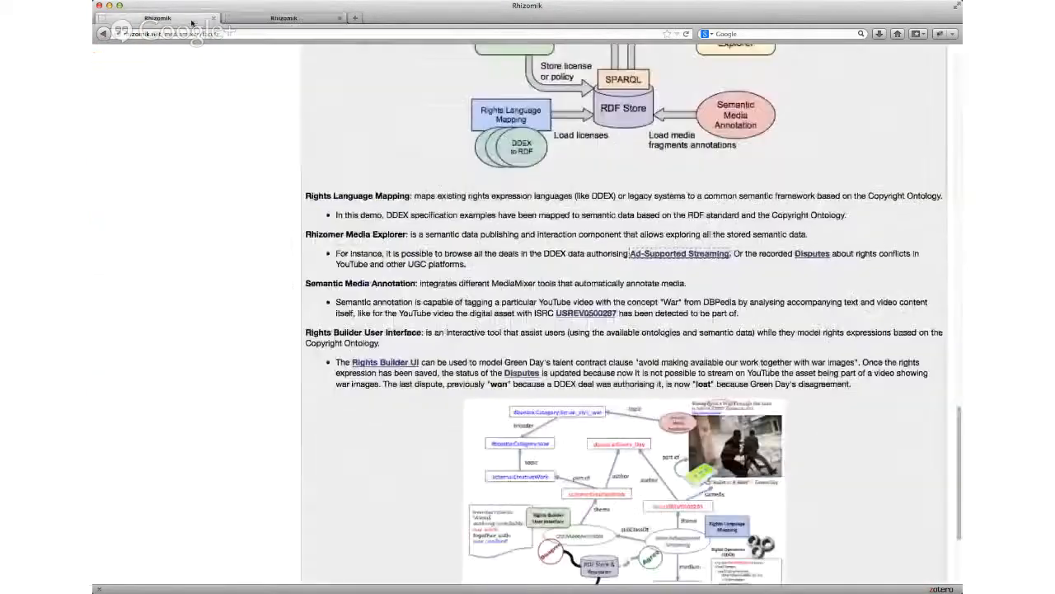
click(810, 255)
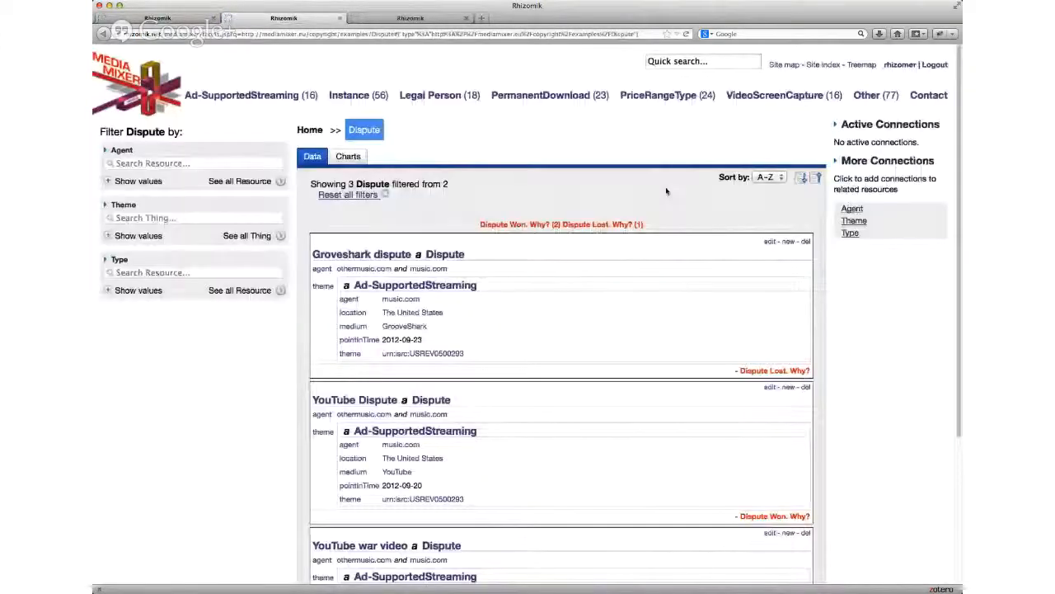
scroll(666, 190, down, 3)
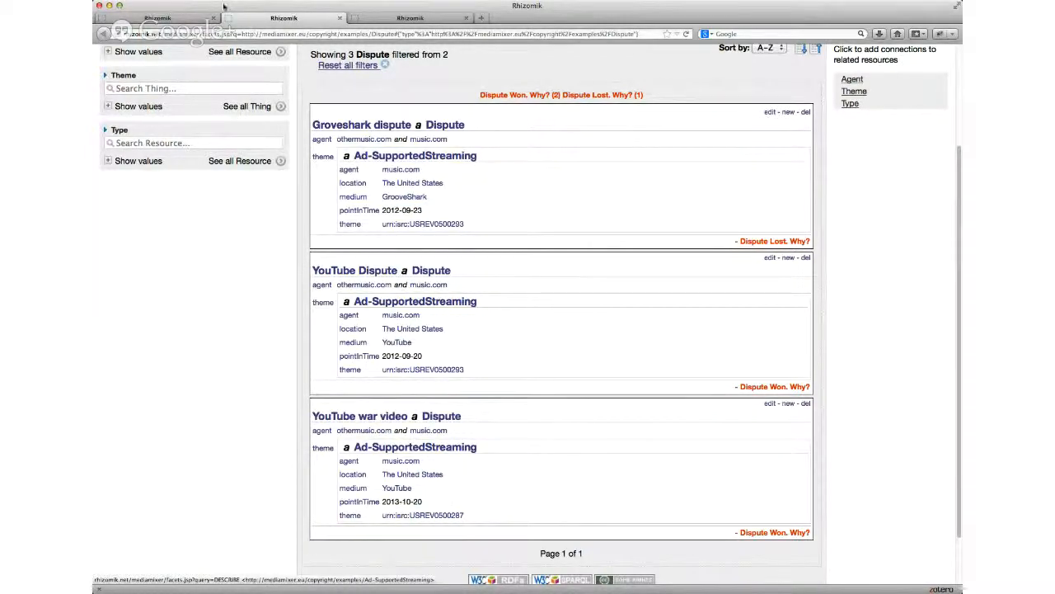
- From the demo overview, open asset USREV0500287, examine the video it is part of, and close that page
click(177, 17)
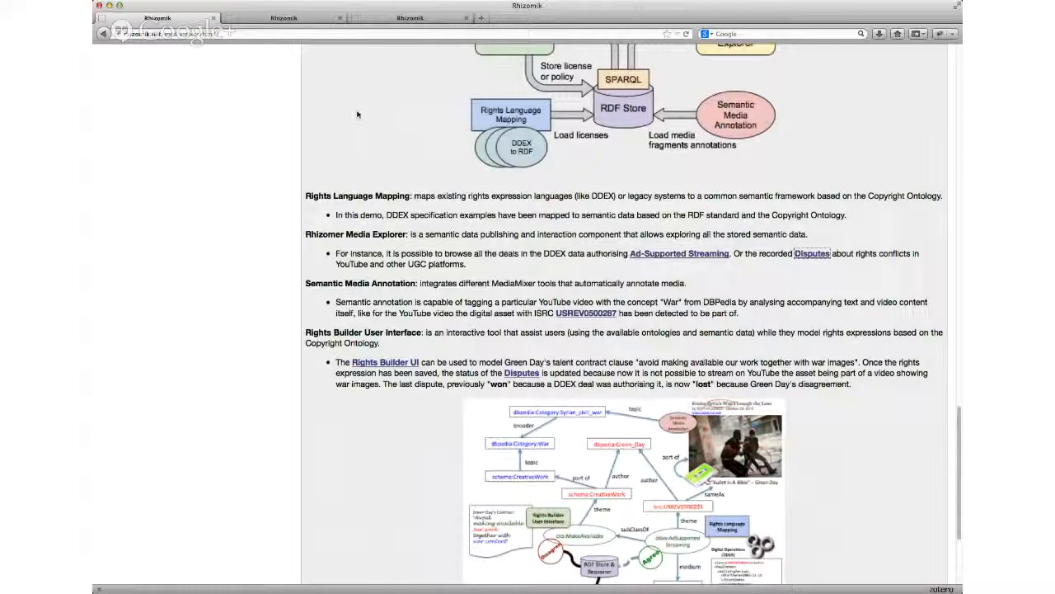
scroll(357, 114, up, 2)
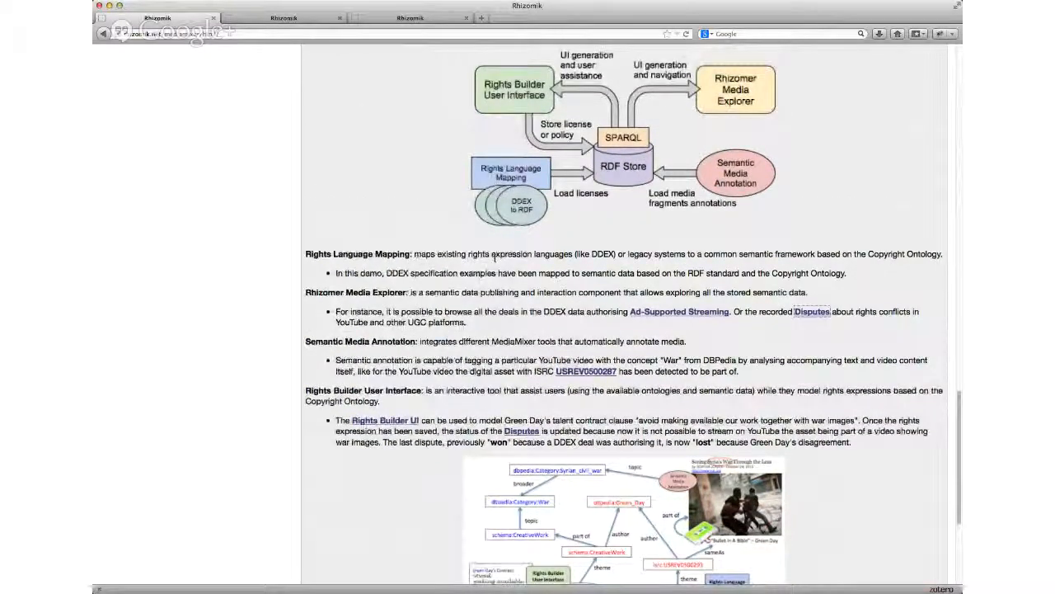
scroll(704, 212, up, 1)
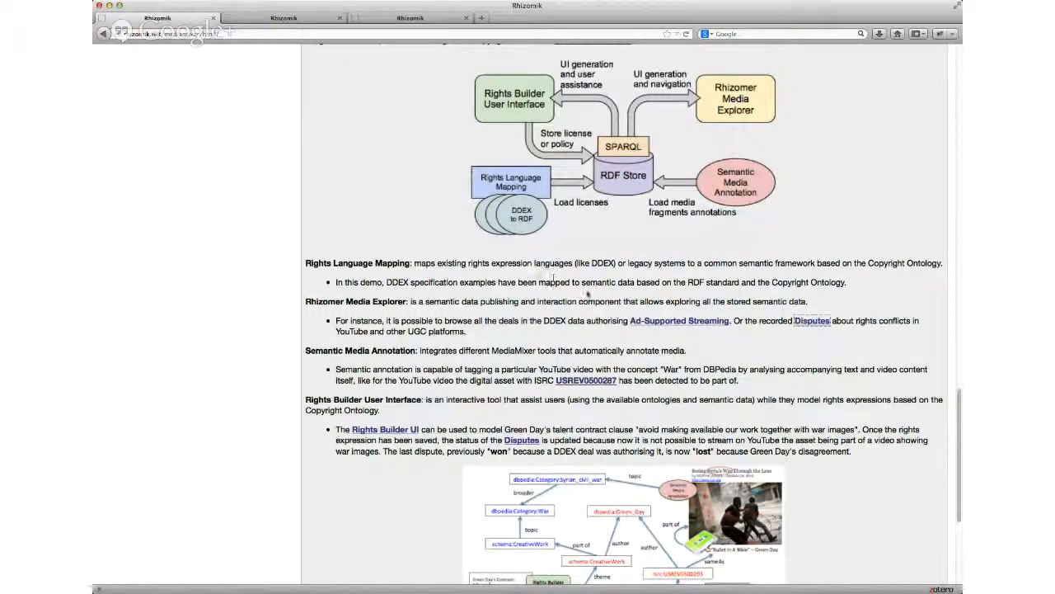
click(585, 380)
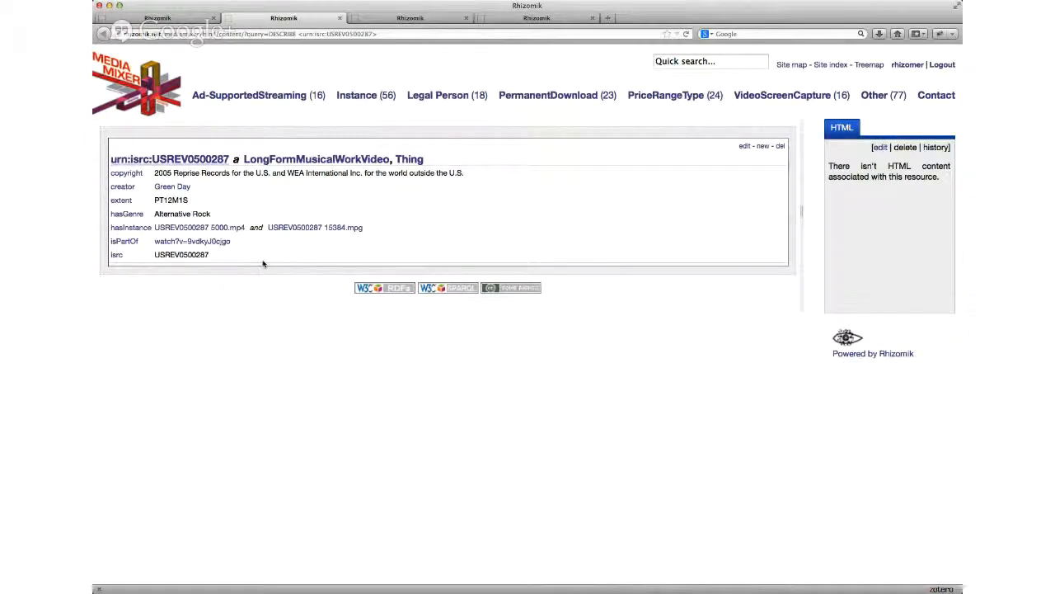
click(184, 243)
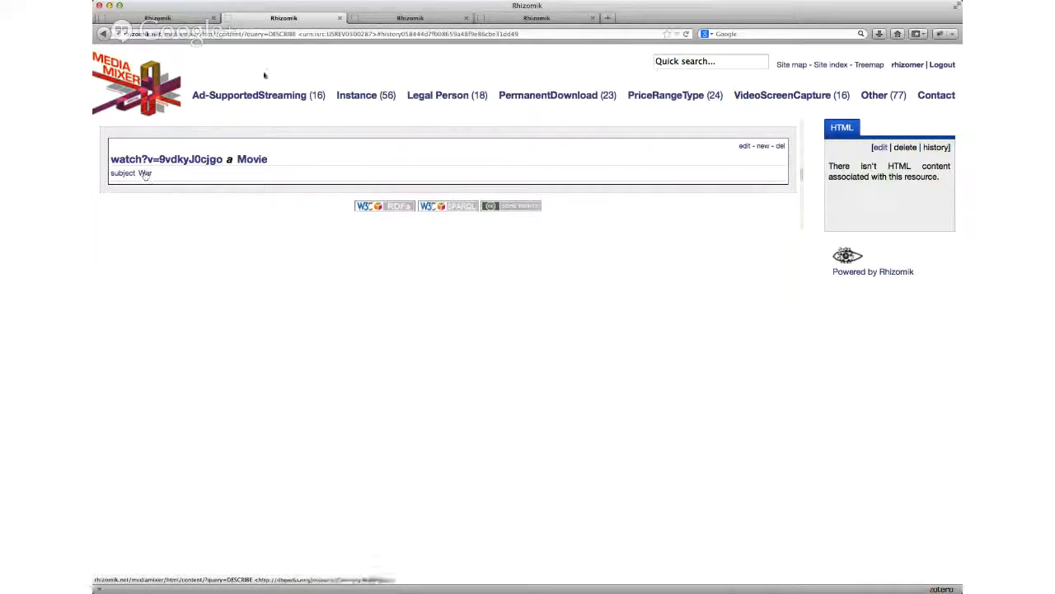
click(339, 18)
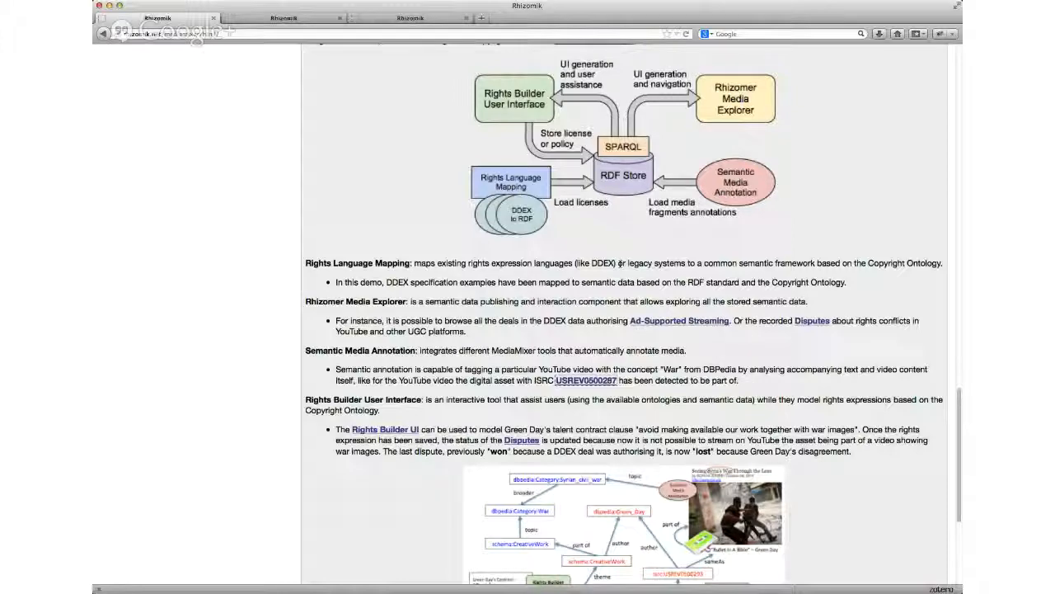
- Read the overview down to the Rights Builder example diagram and close the page showing the Frontload asset
scroll(620, 263, down, 1)
scroll(619, 263, down, 3)
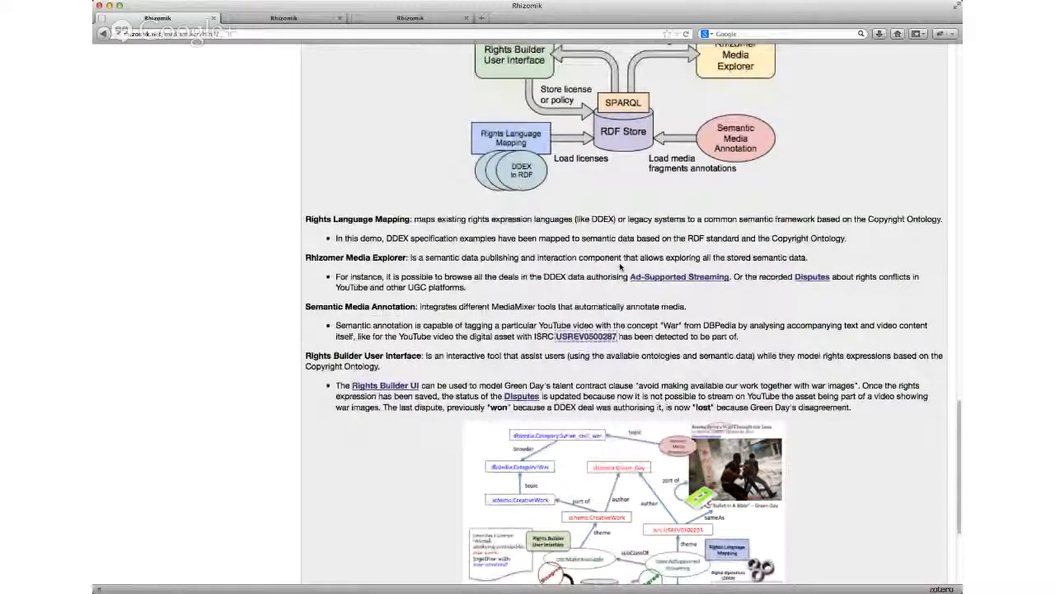
scroll(620, 266, down, 5)
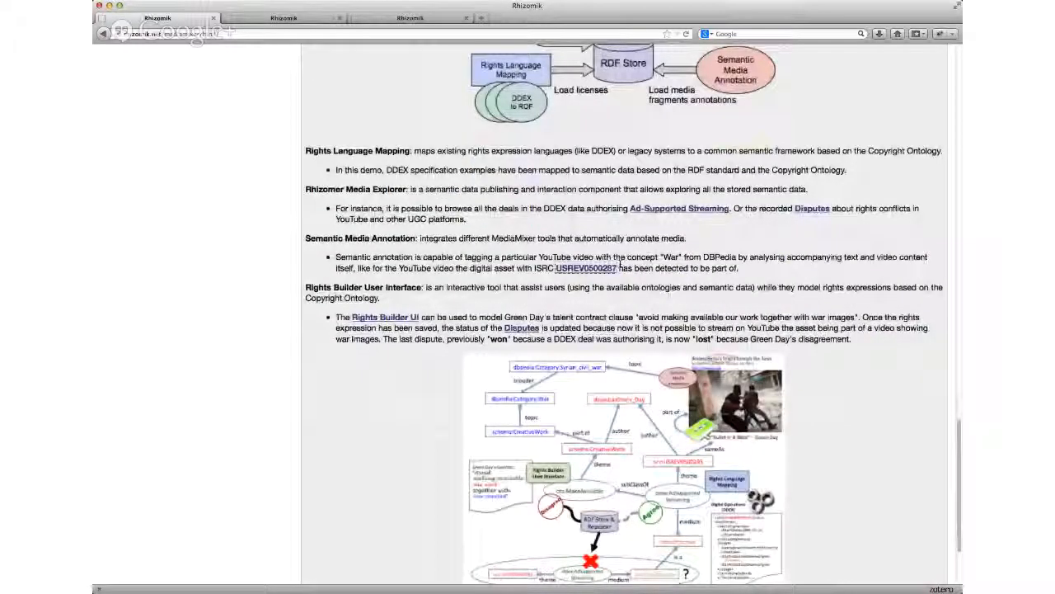
scroll(618, 263, down, 5)
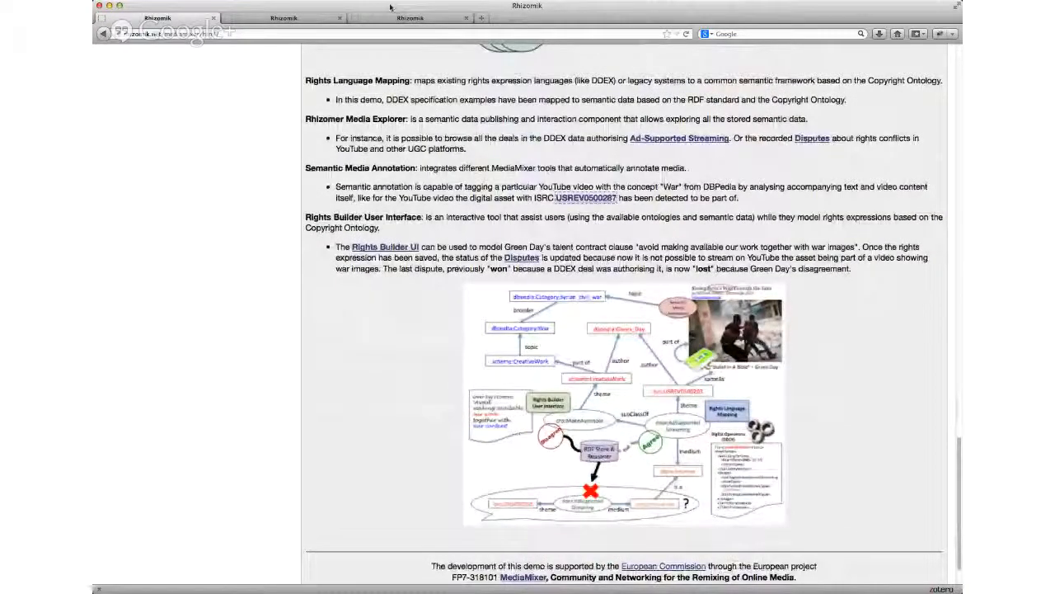
click(412, 17)
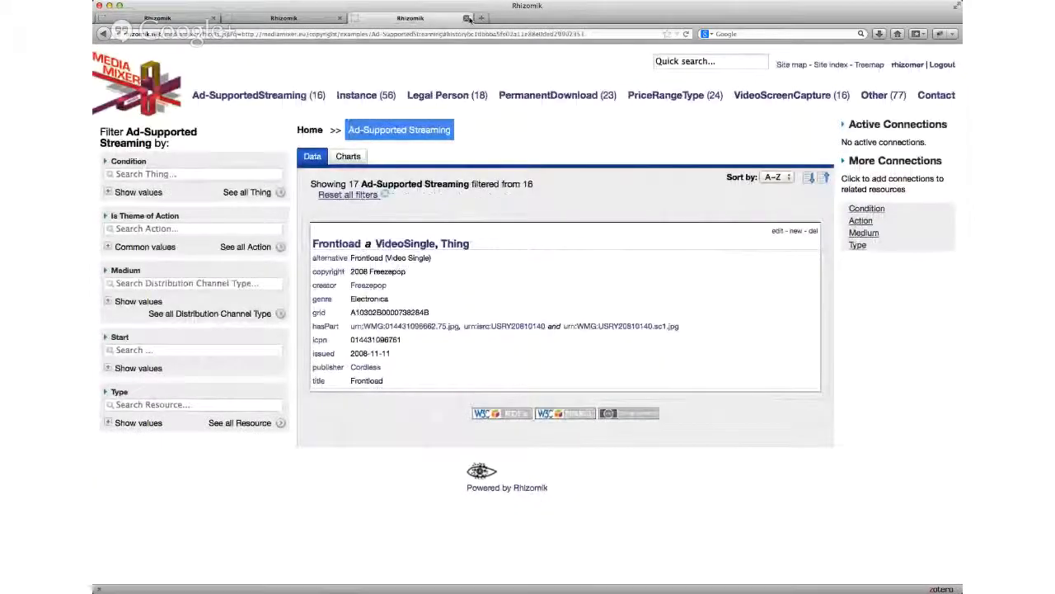
click(466, 17)
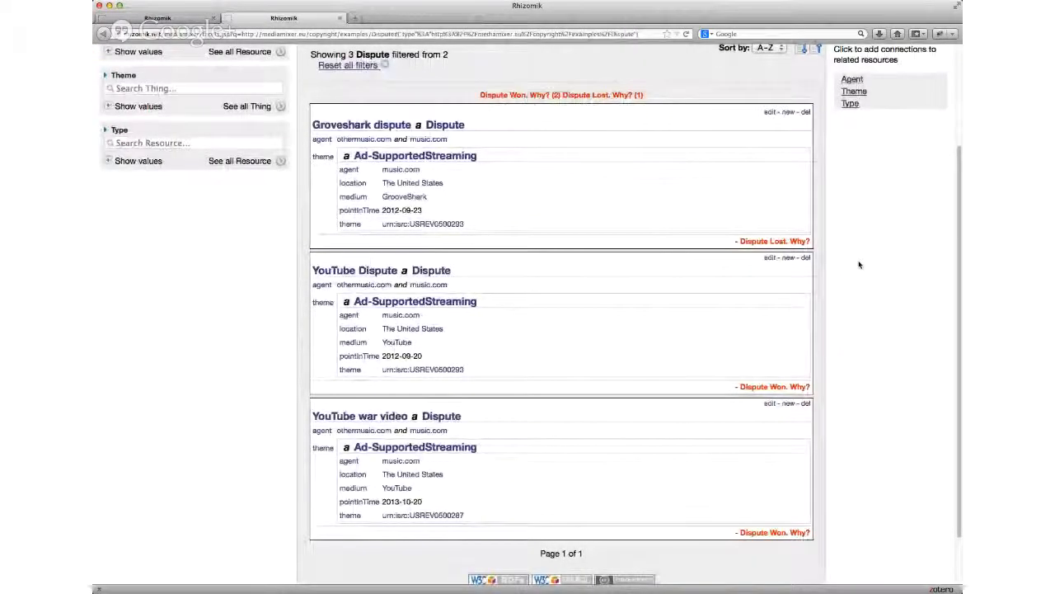
- View the explanation for the YouTube war video dispute's status and return to that entry in the dispute list
scroll(827, 508, down, 2)
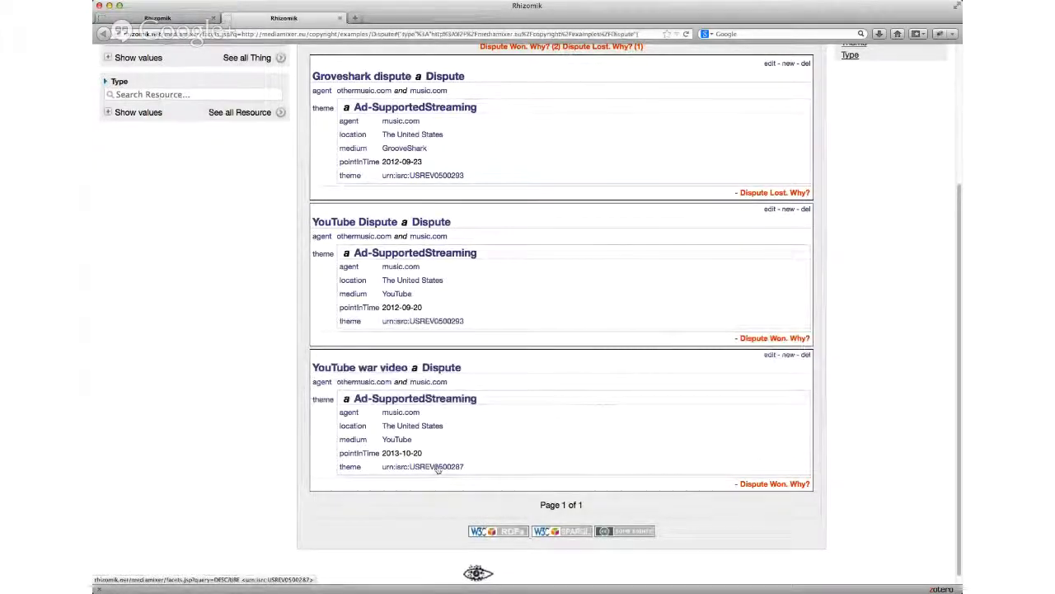
click(777, 485)
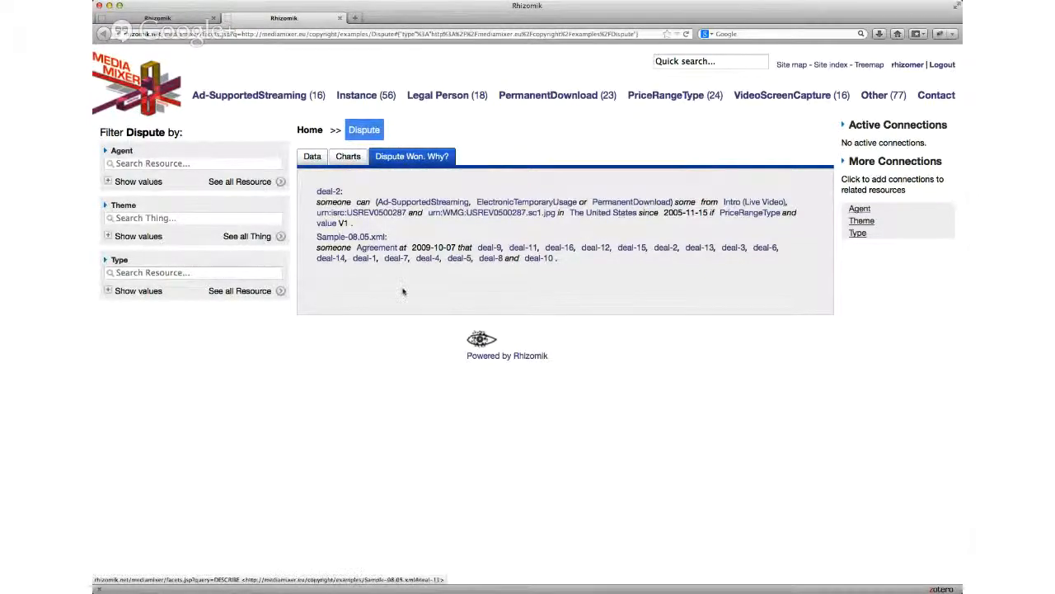
click(312, 157)
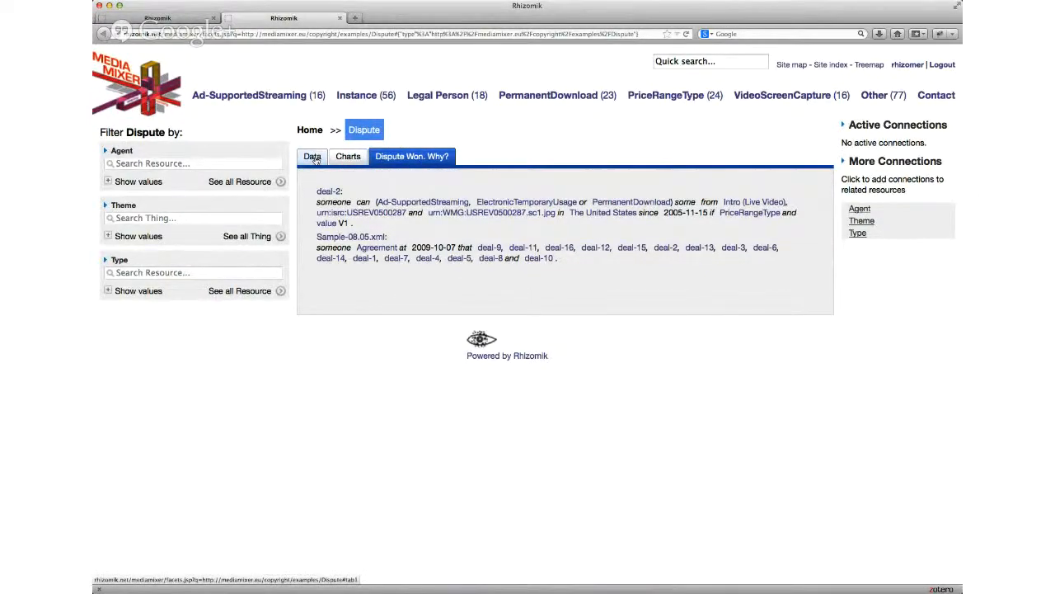
scroll(474, 387, down, 1)
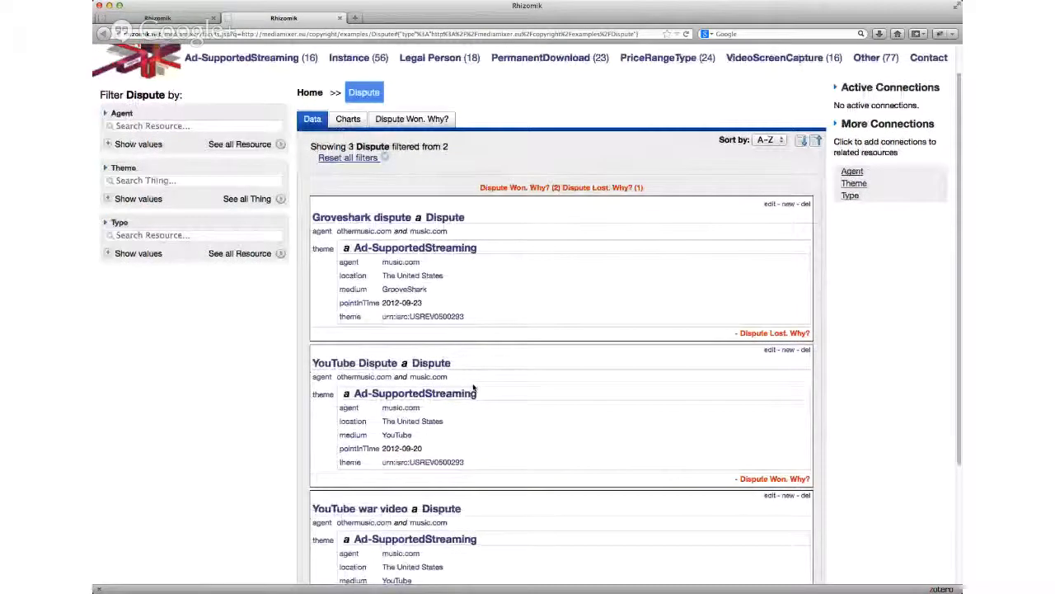
scroll(474, 388, down, 4)
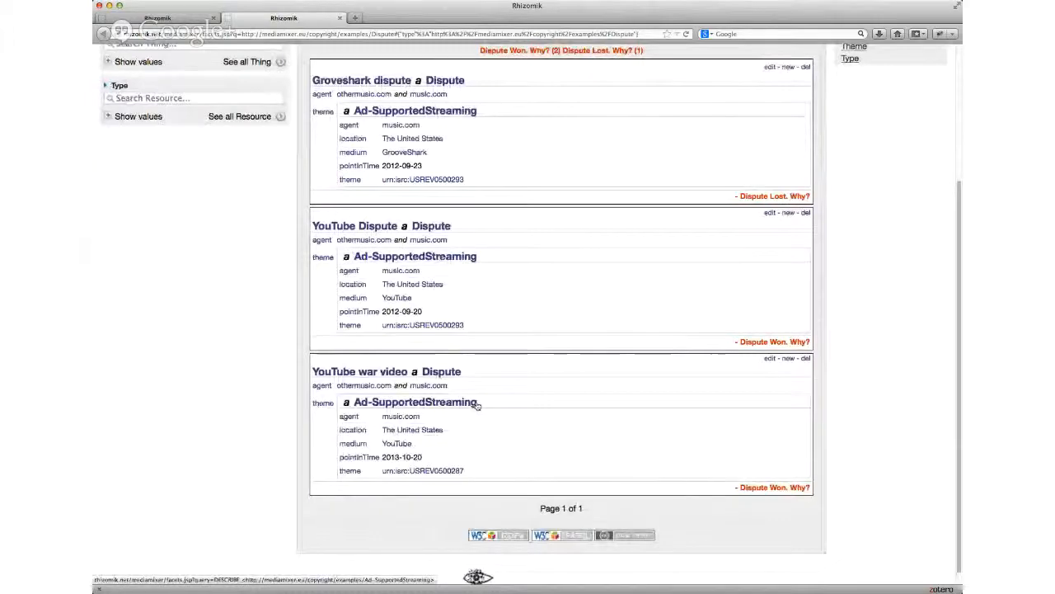
- Return to the demo overview, review the architecture diagram, and open the Rights Builder UI
click(180, 18)
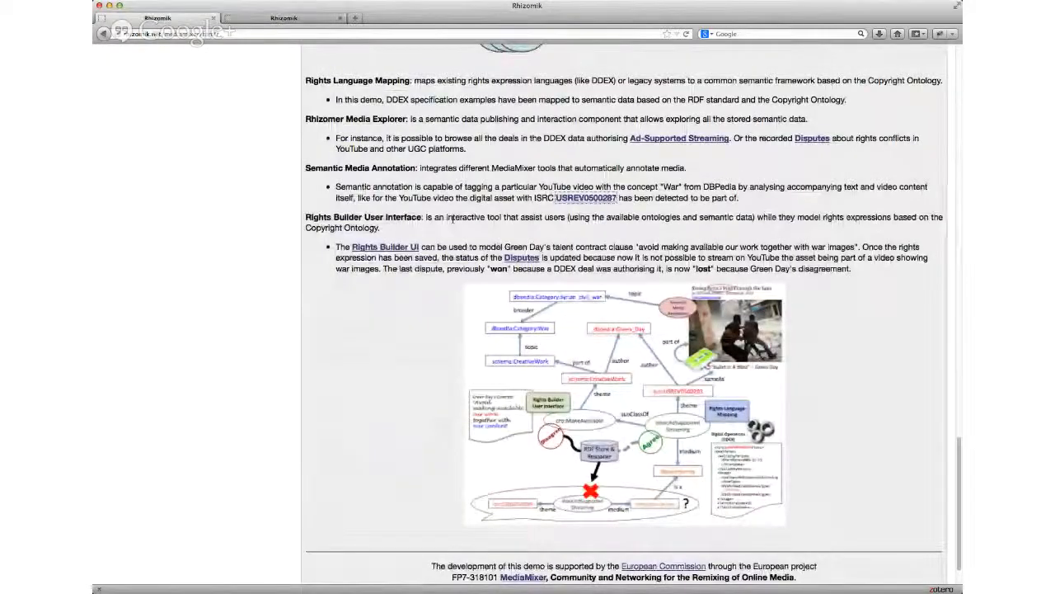
scroll(453, 218, up, 5)
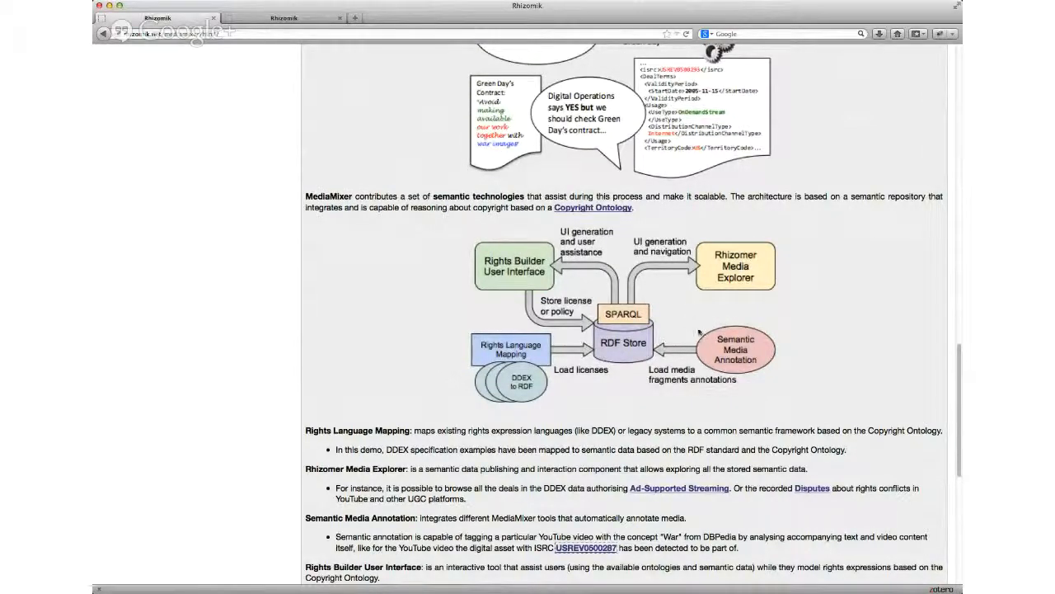
scroll(714, 358, down, 1)
scroll(714, 358, down, 3)
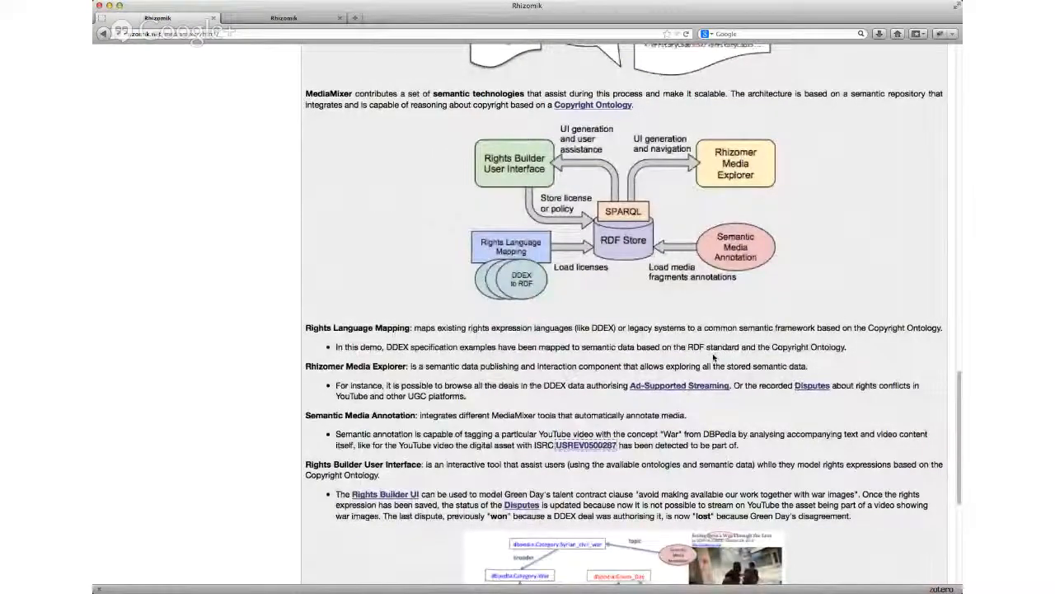
scroll(714, 356, down, 6)
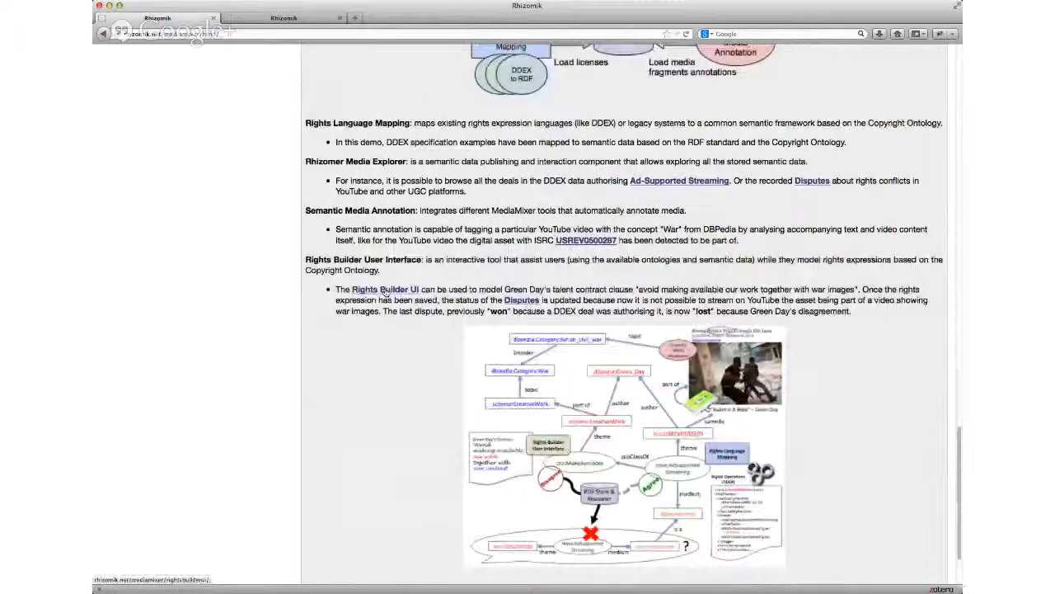
click(384, 290)
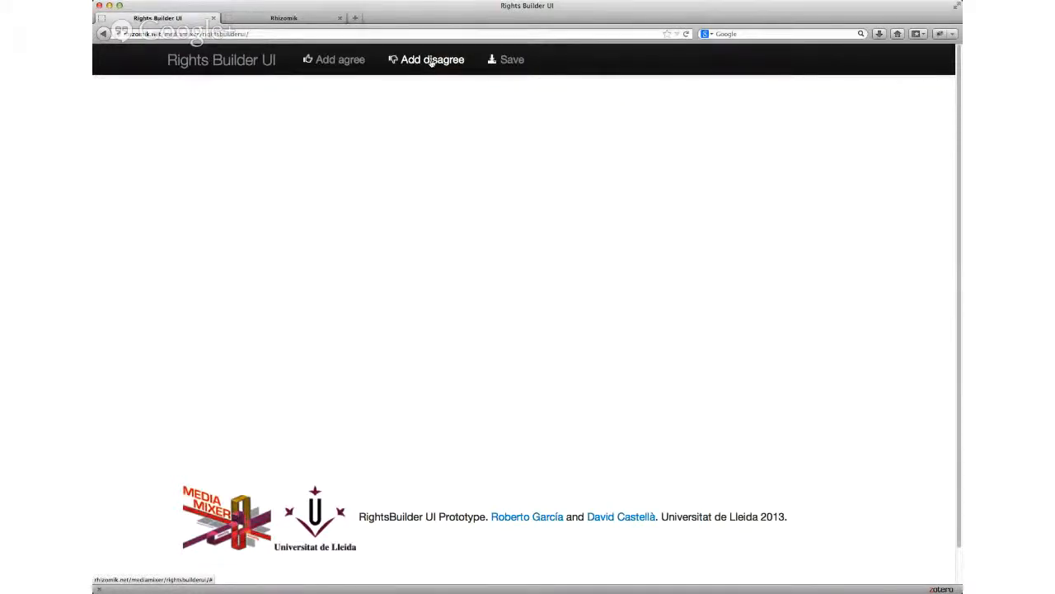
- Add a disagree statement and set its agent to Green Day
click(430, 62)
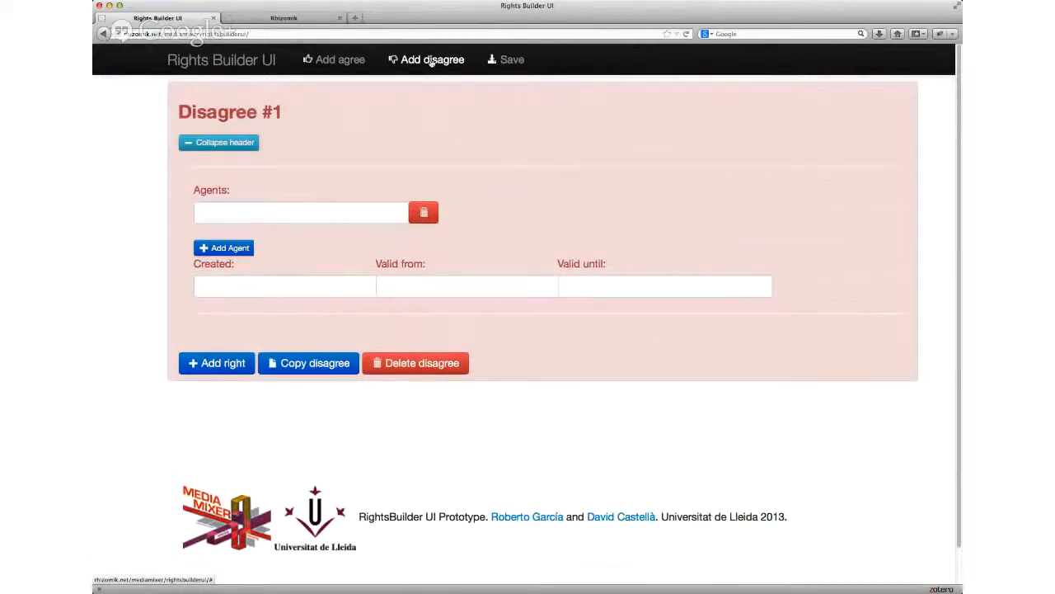
click(288, 212)
text(Gr)
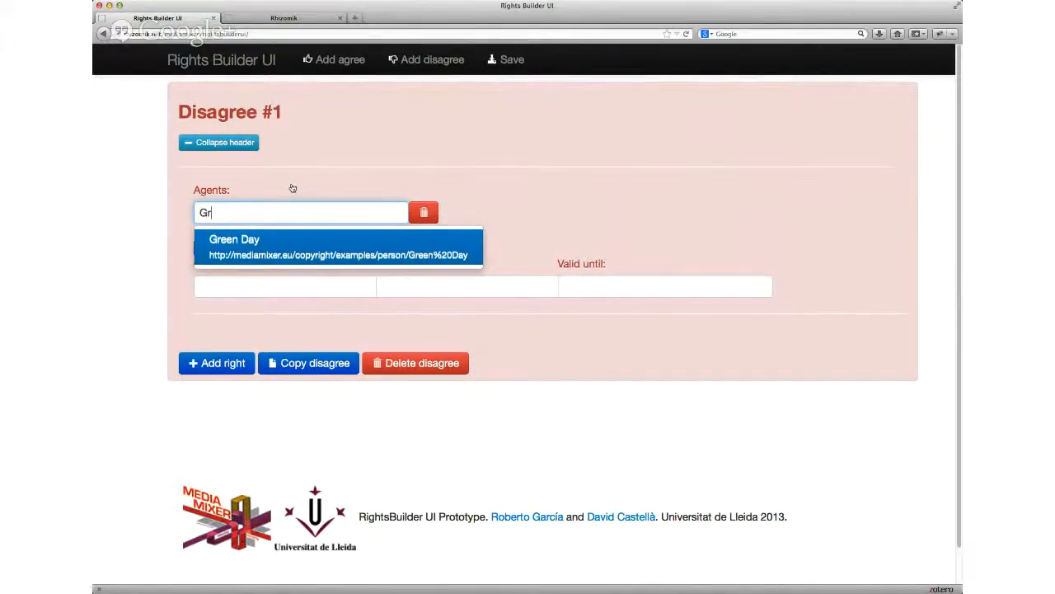
click(289, 246)
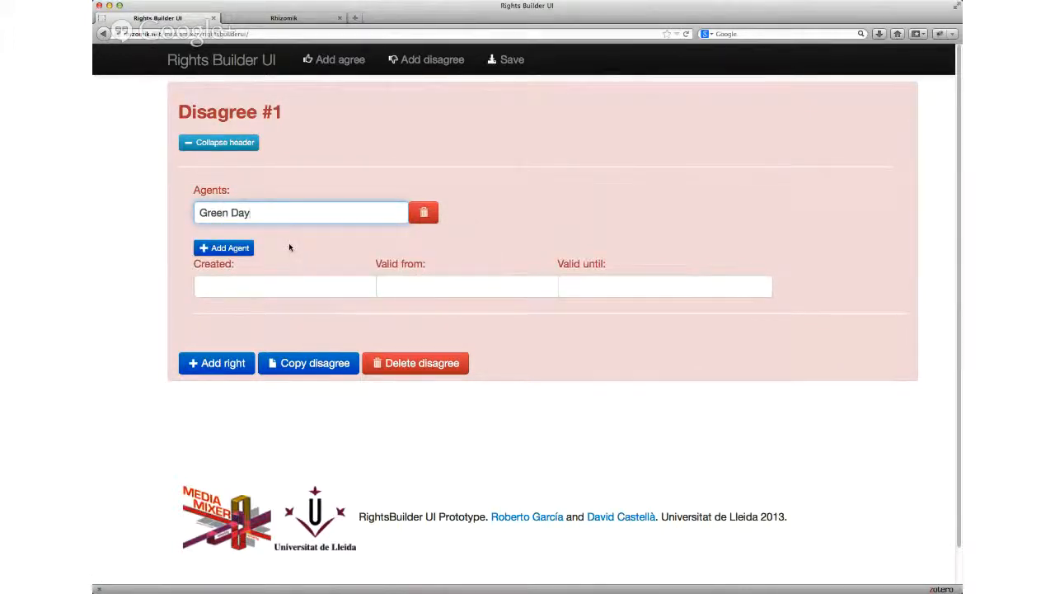
- Set the disagree statement's created date to 2013-10-01 and its valid-from date to 2010-10-01
key(super+minus)
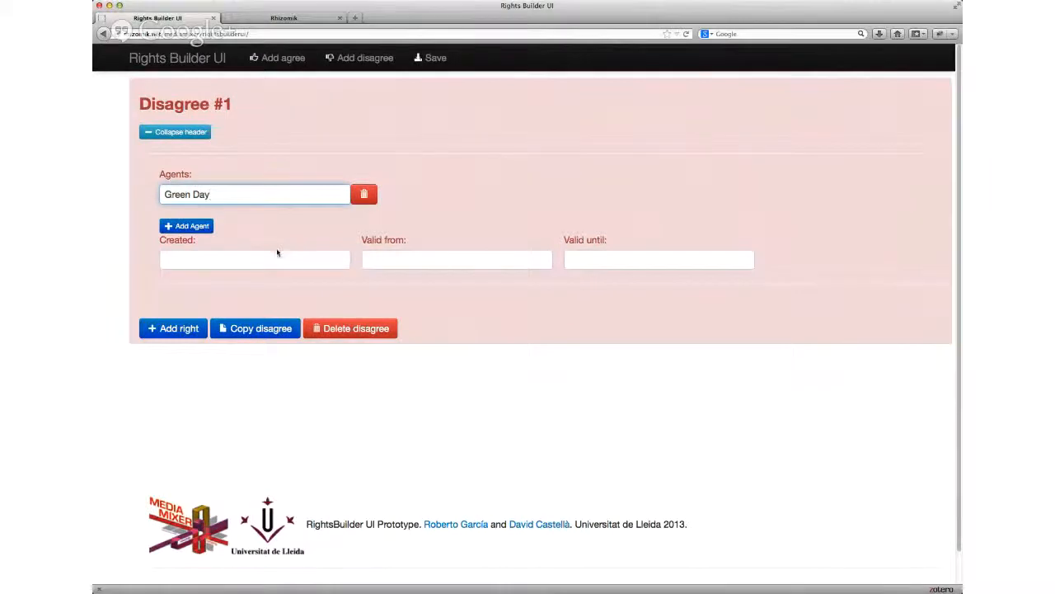
click(276, 253)
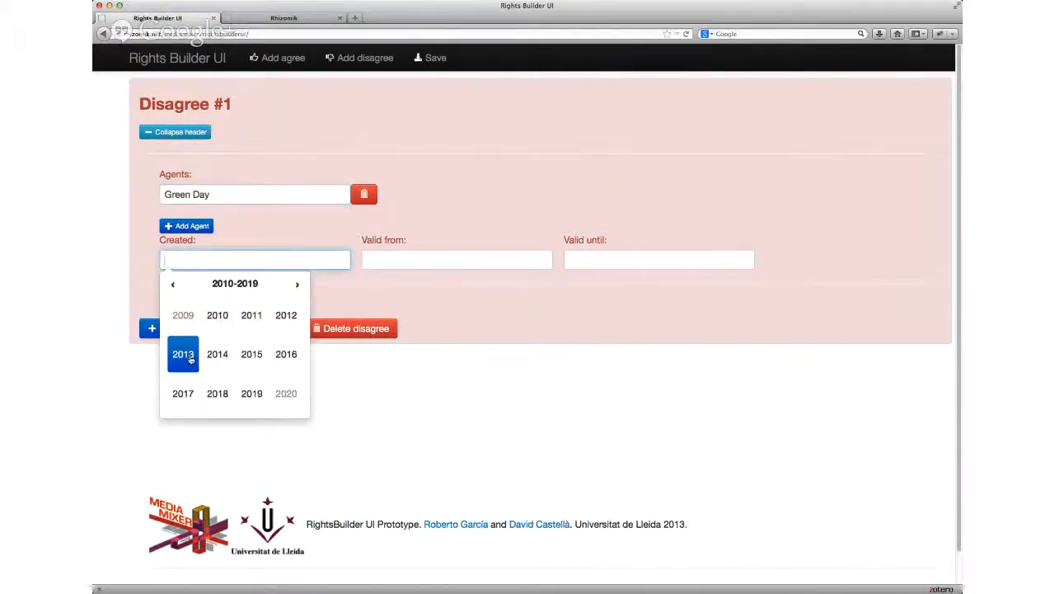
click(190, 360)
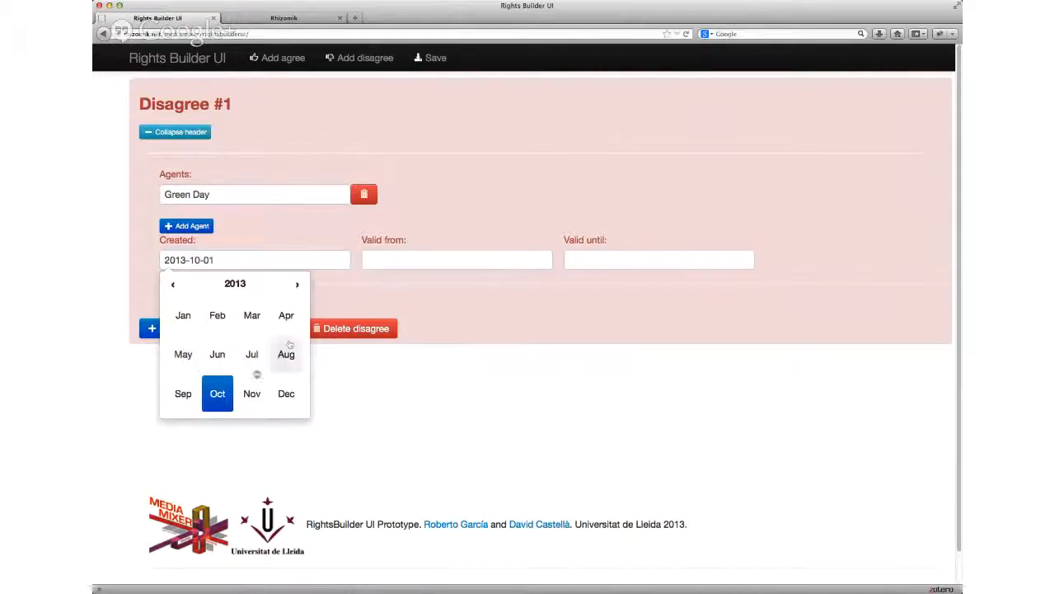
click(218, 394)
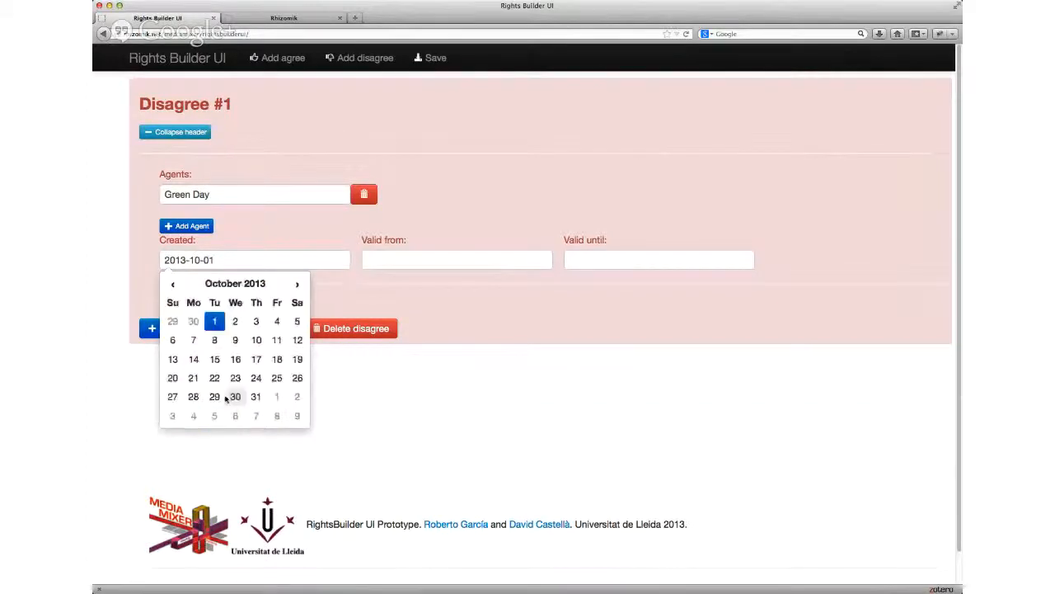
click(384, 255)
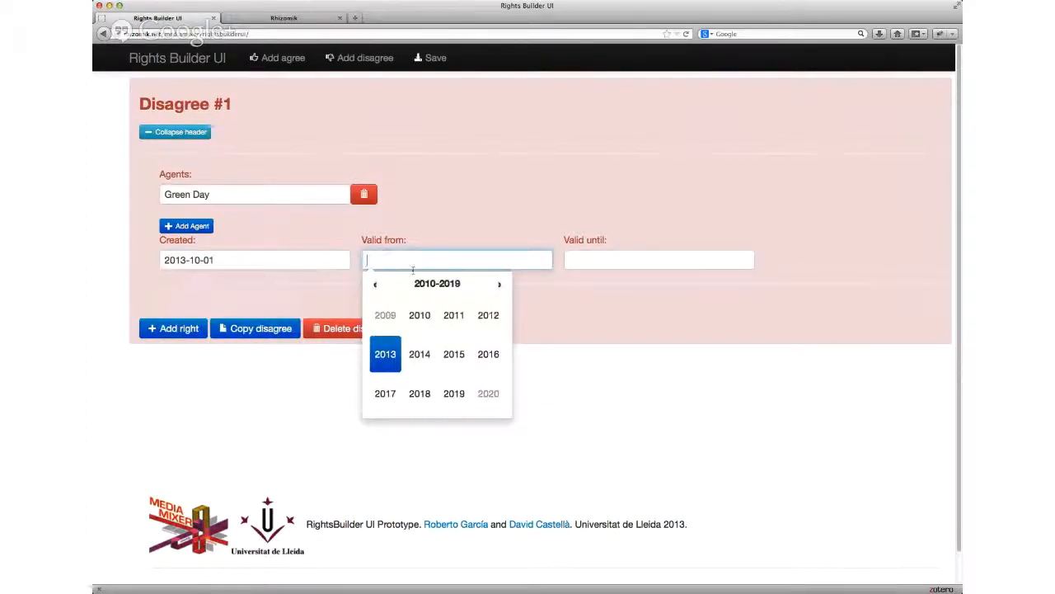
click(418, 314)
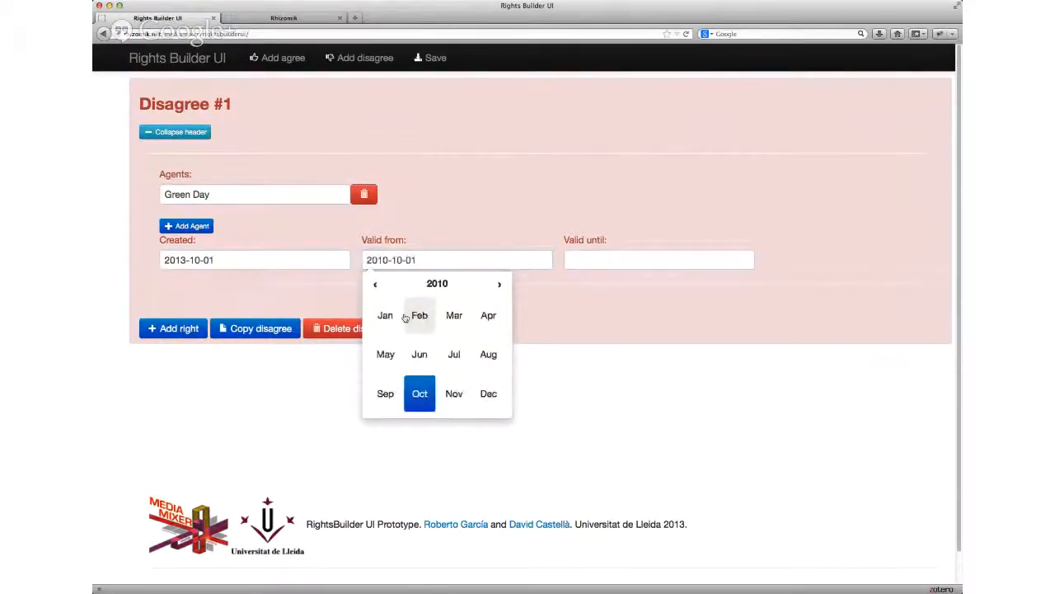
click(302, 304)
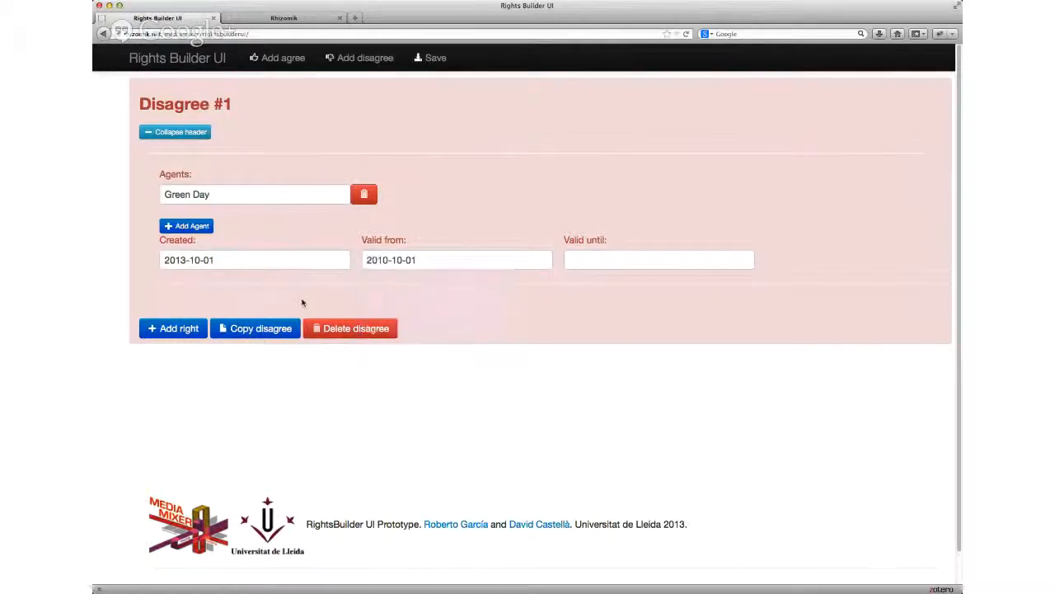
- Add a right to the disagree statement and save Making Available Right, including Make Available, as its use
click(183, 329)
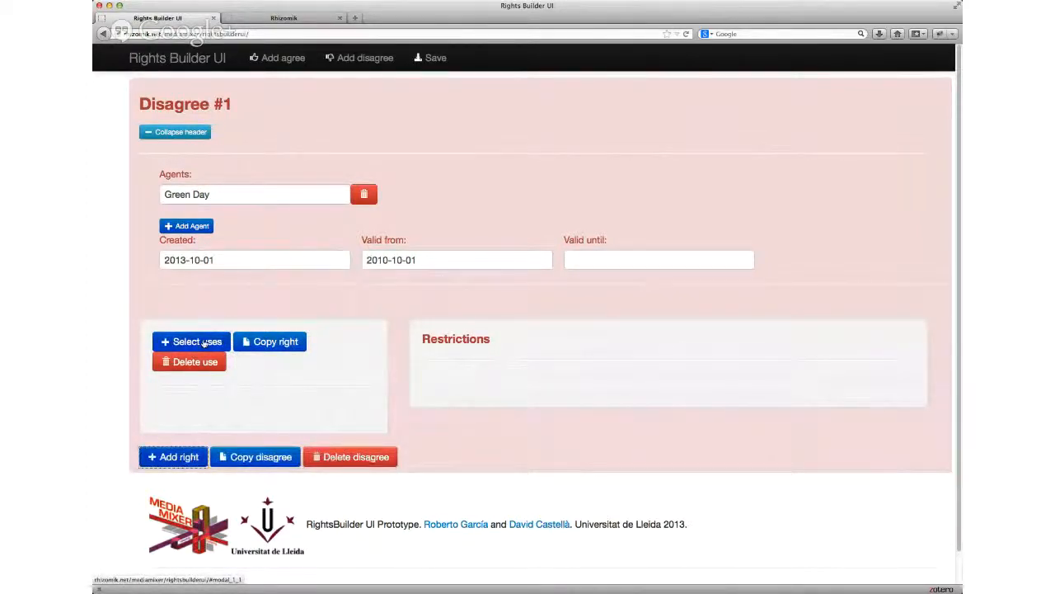
click(202, 342)
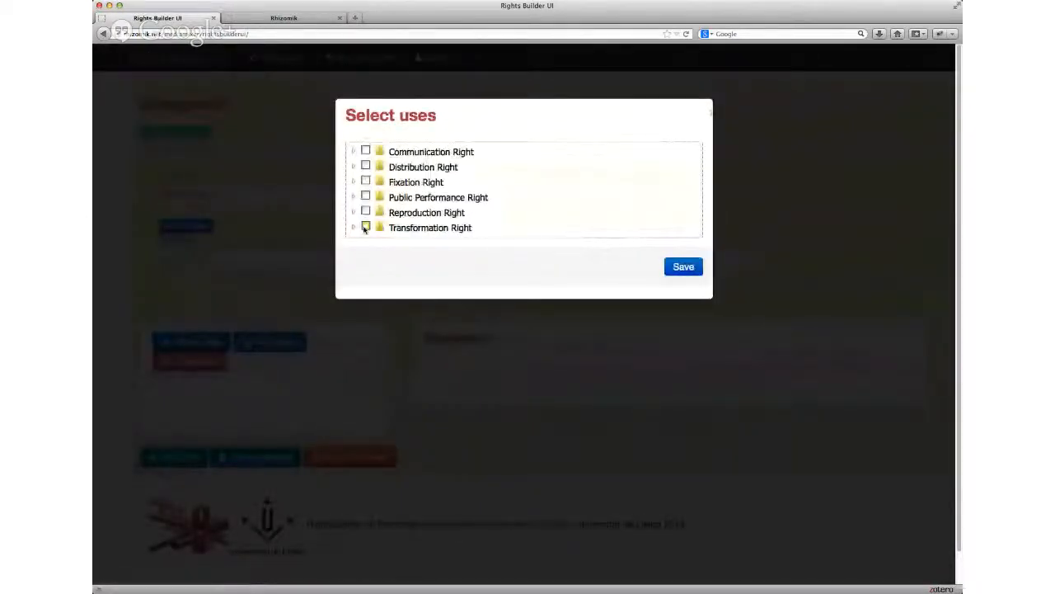
click(354, 151)
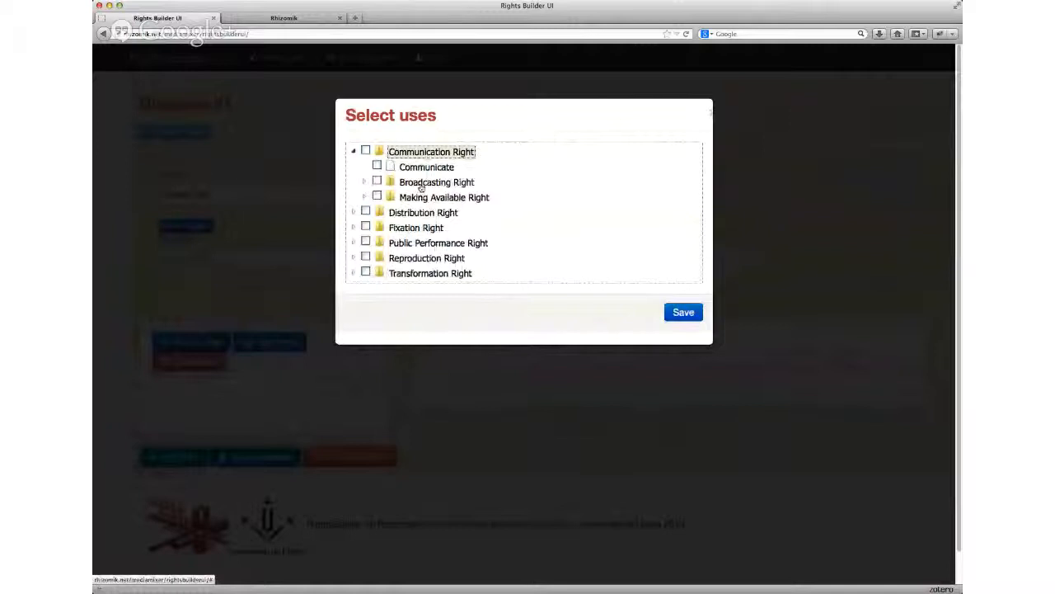
click(376, 197)
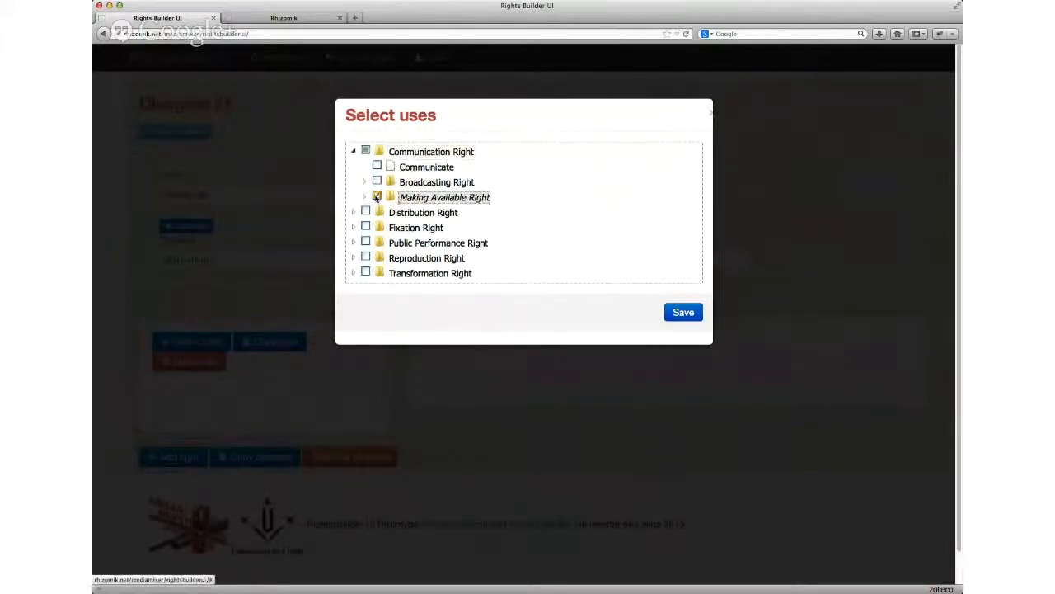
click(364, 197)
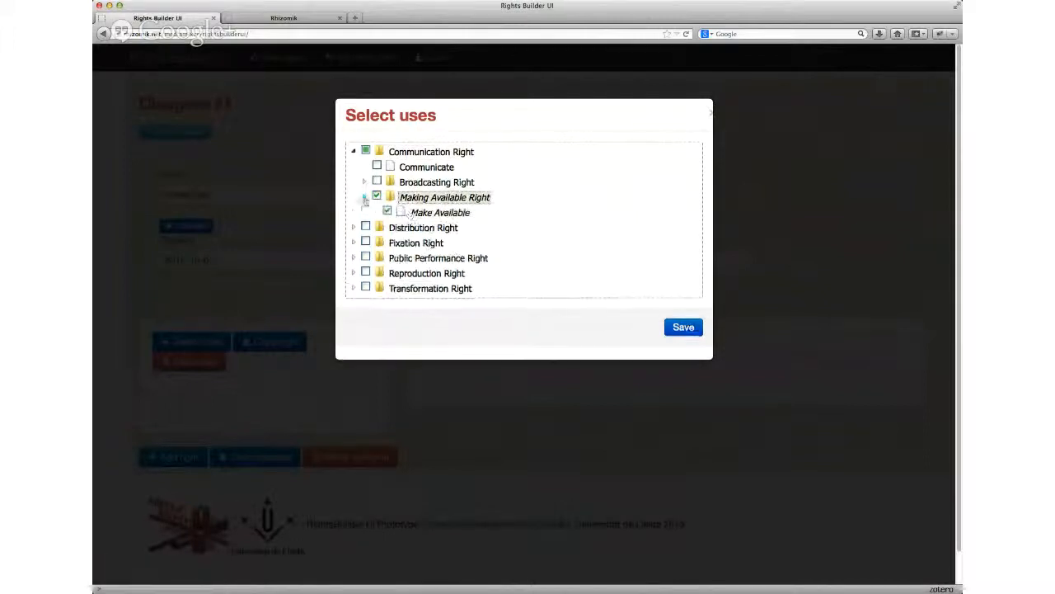
click(683, 327)
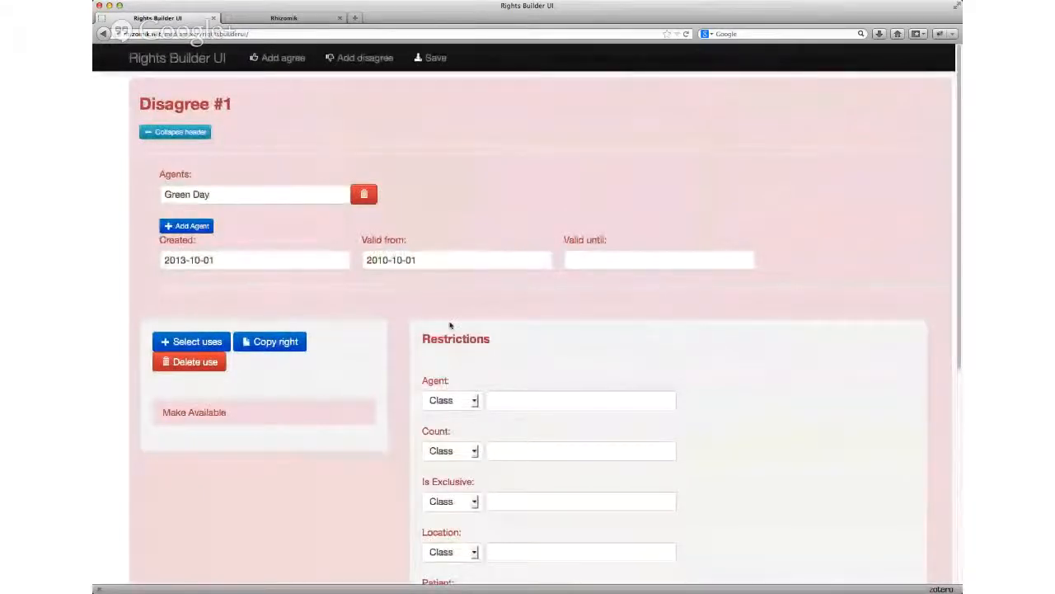
- Restrict the Make Available right's location to the instance US
scroll(412, 317, down, 5)
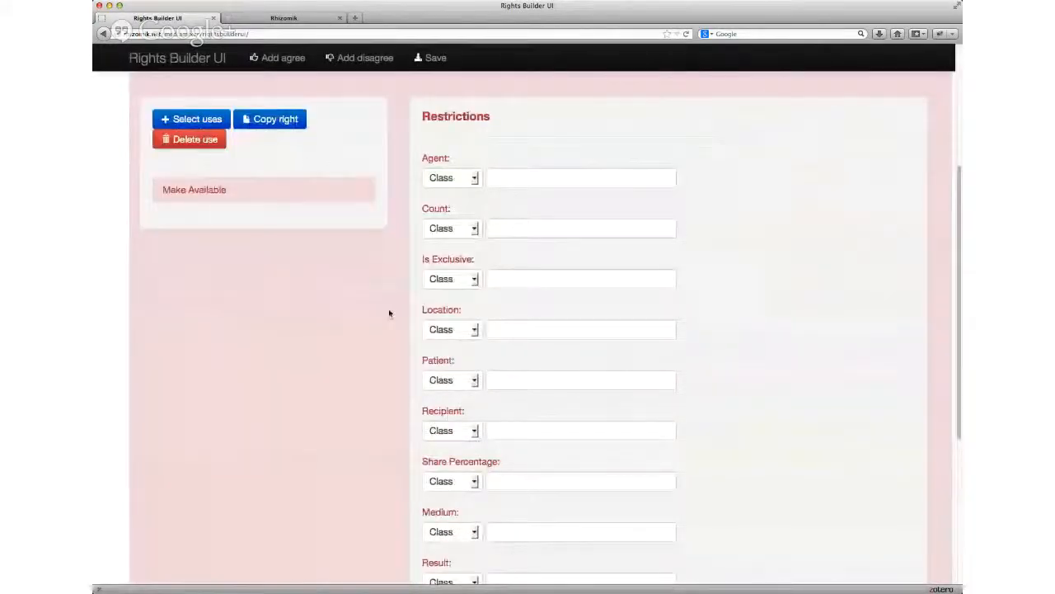
scroll(389, 313, down, 1)
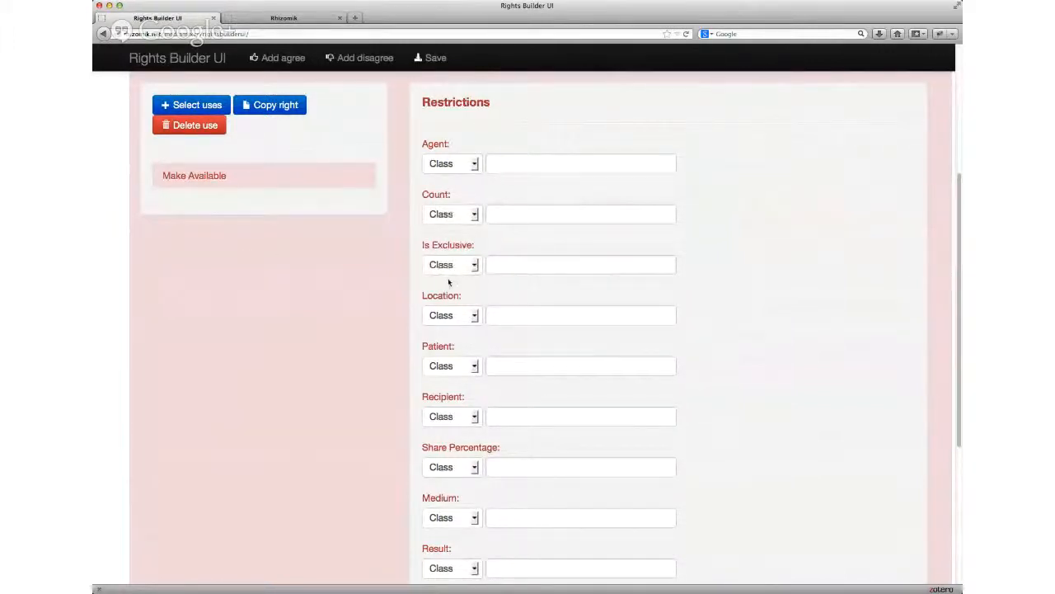
click(533, 316)
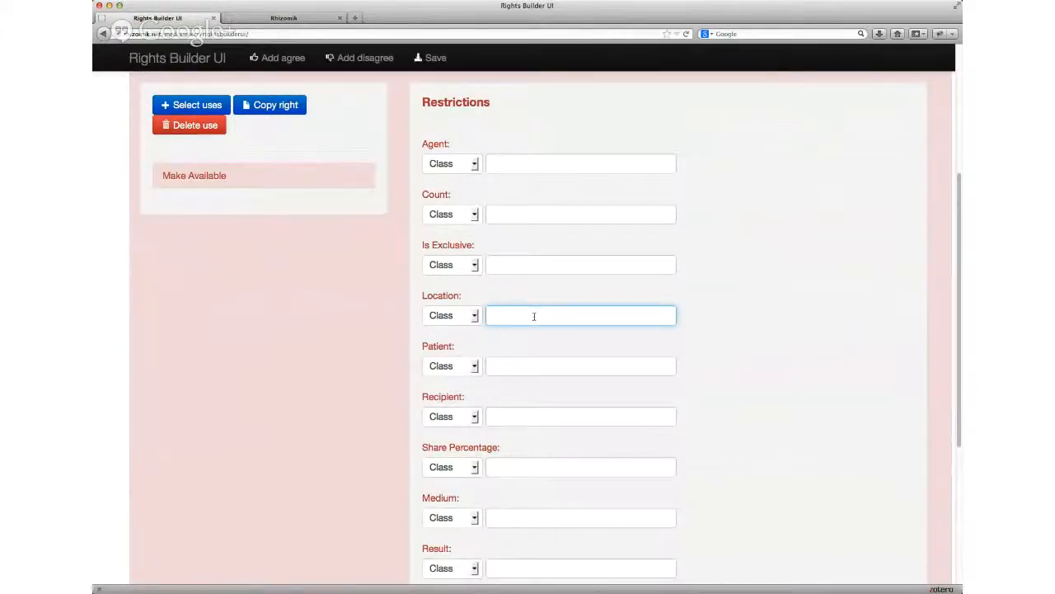
text(U)
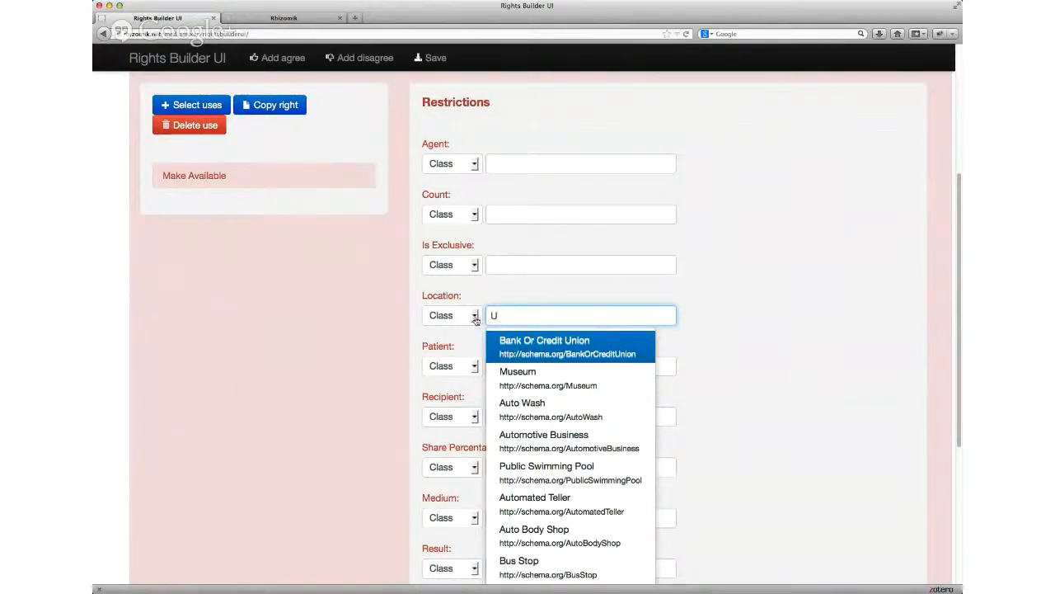
key(shift+Tab)
click(508, 317)
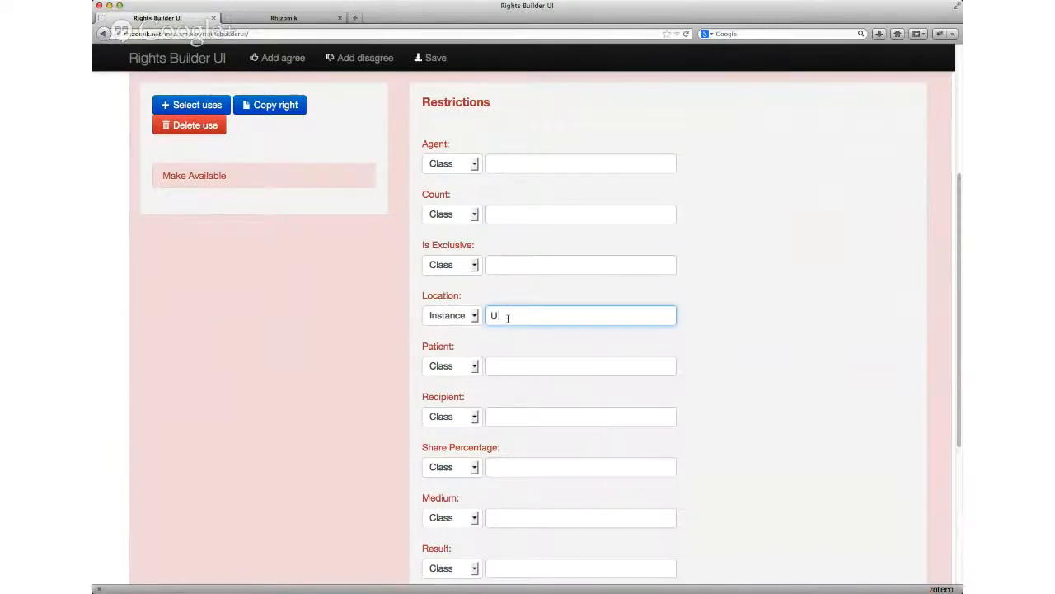
text(U)
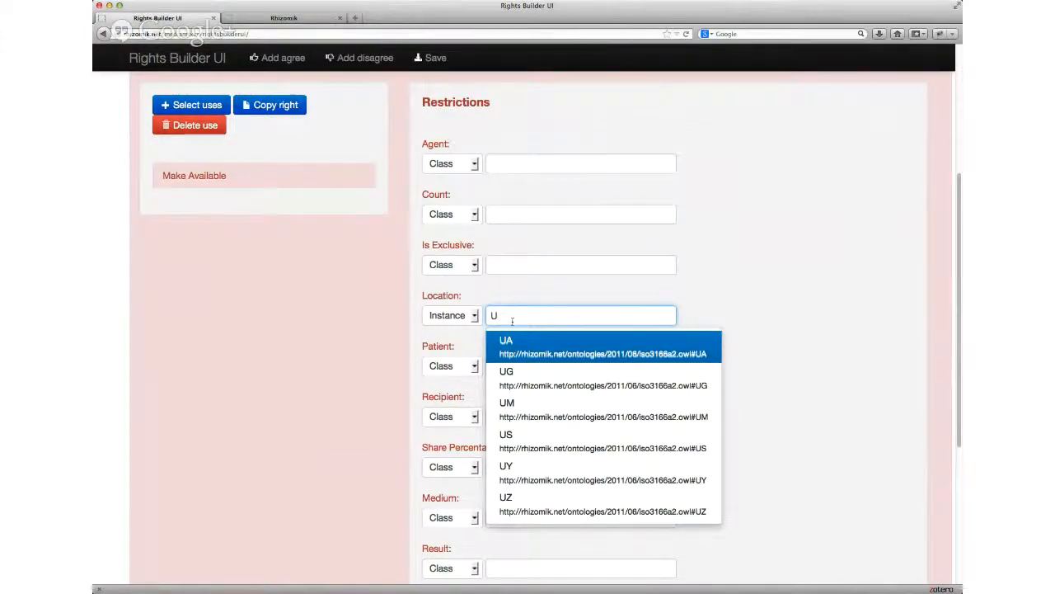
text(S)
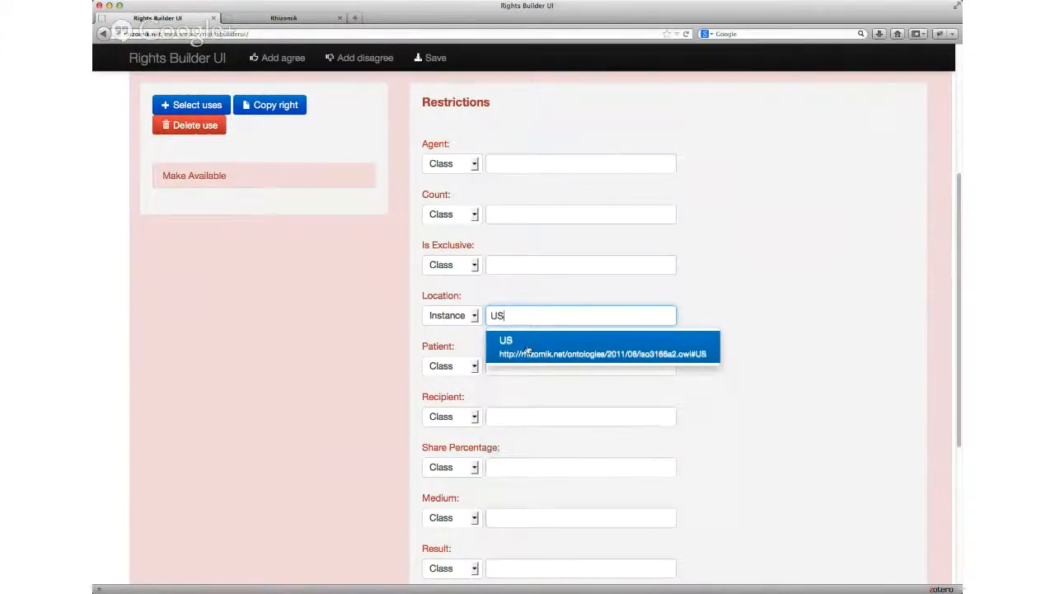
click(527, 350)
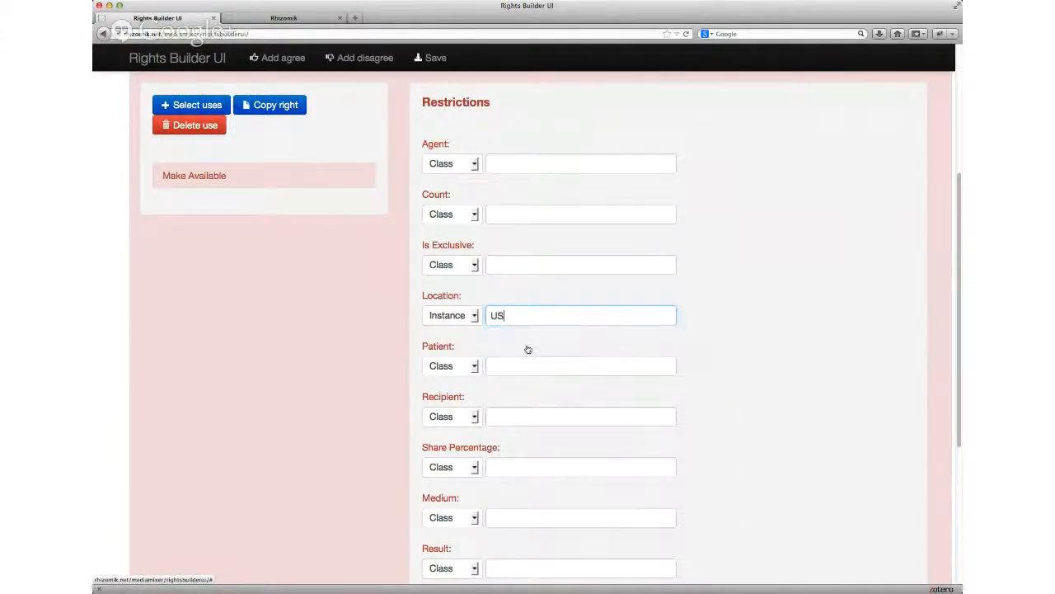
- Set the patient restriction to Green Day Work, defined as a new subclass of Creative Work
click(515, 368)
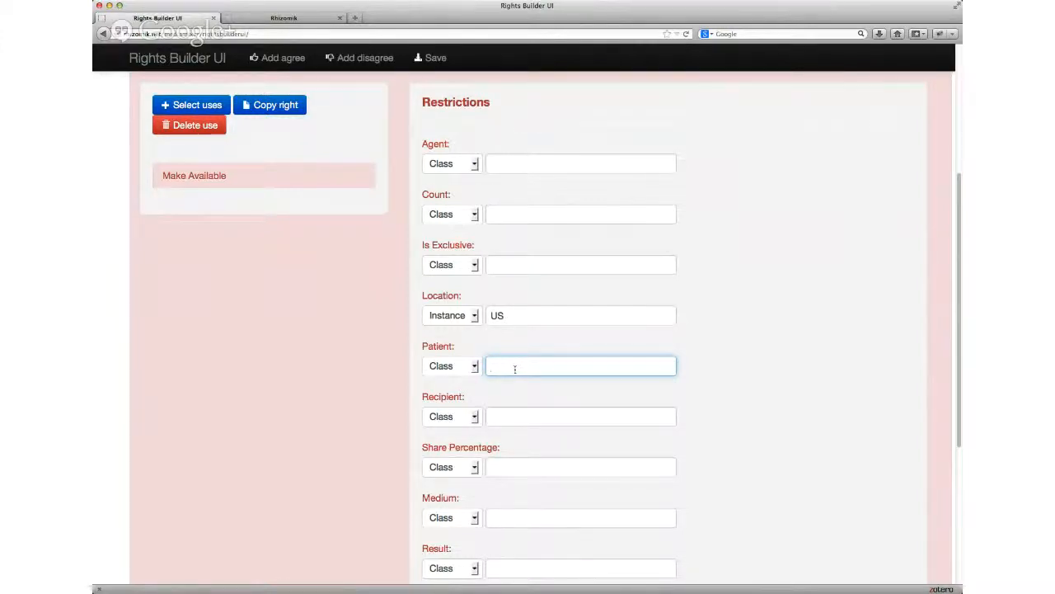
text(Gre)
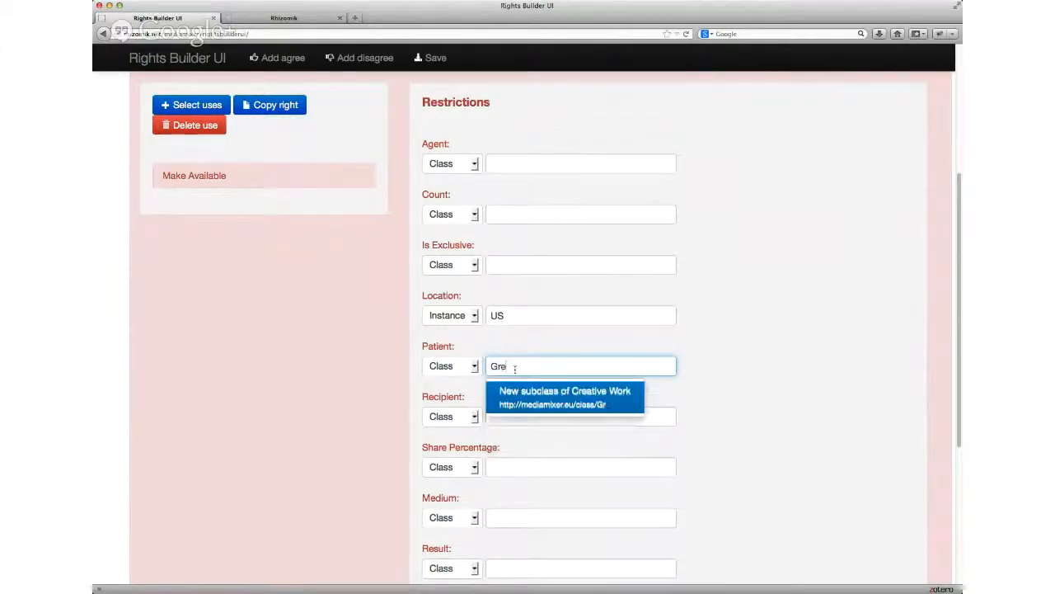
text(en Day )
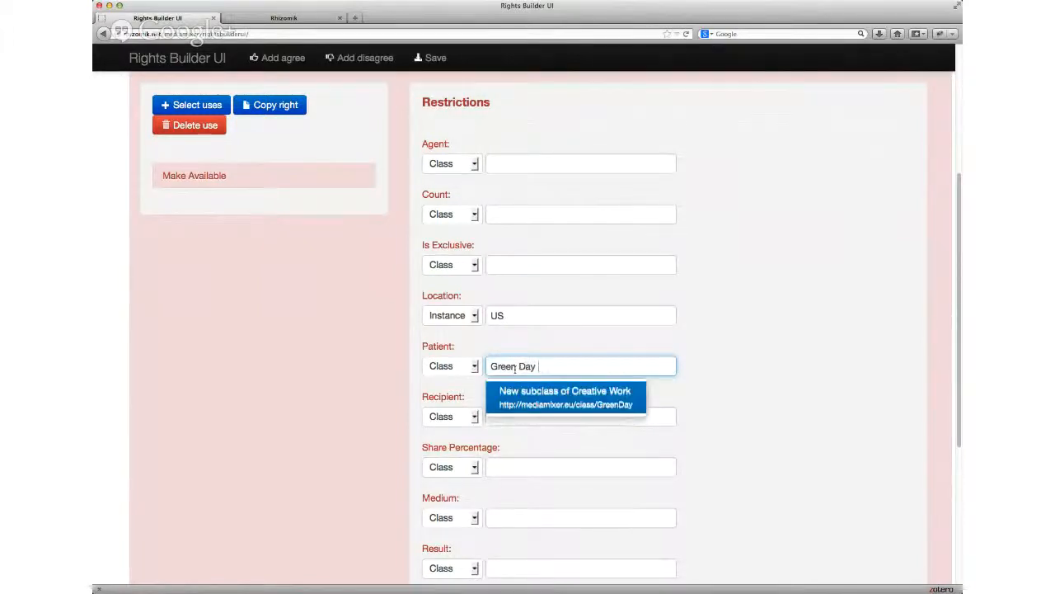
text(Work)
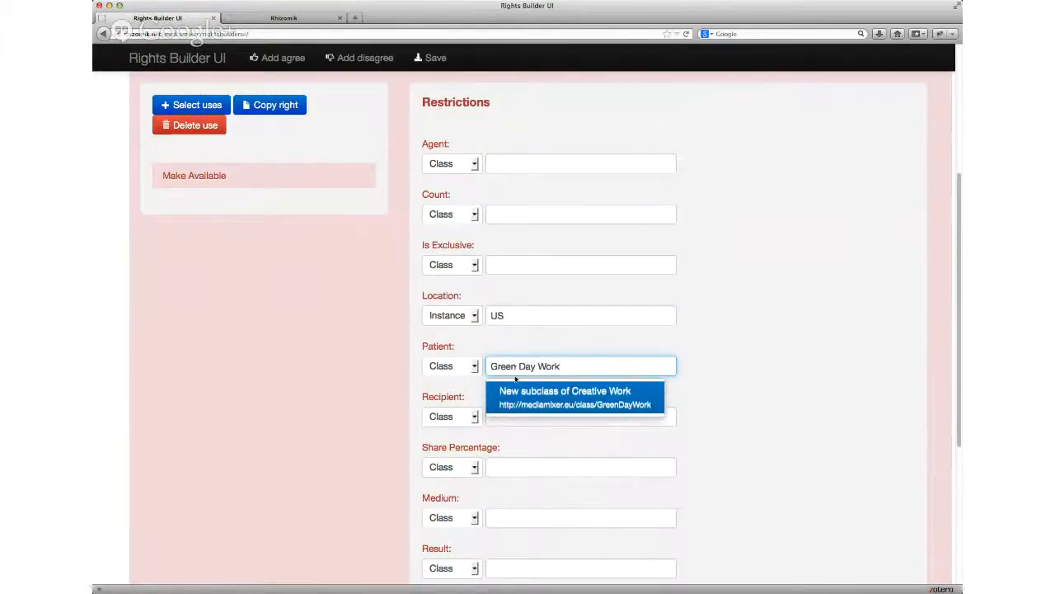
click(582, 401)
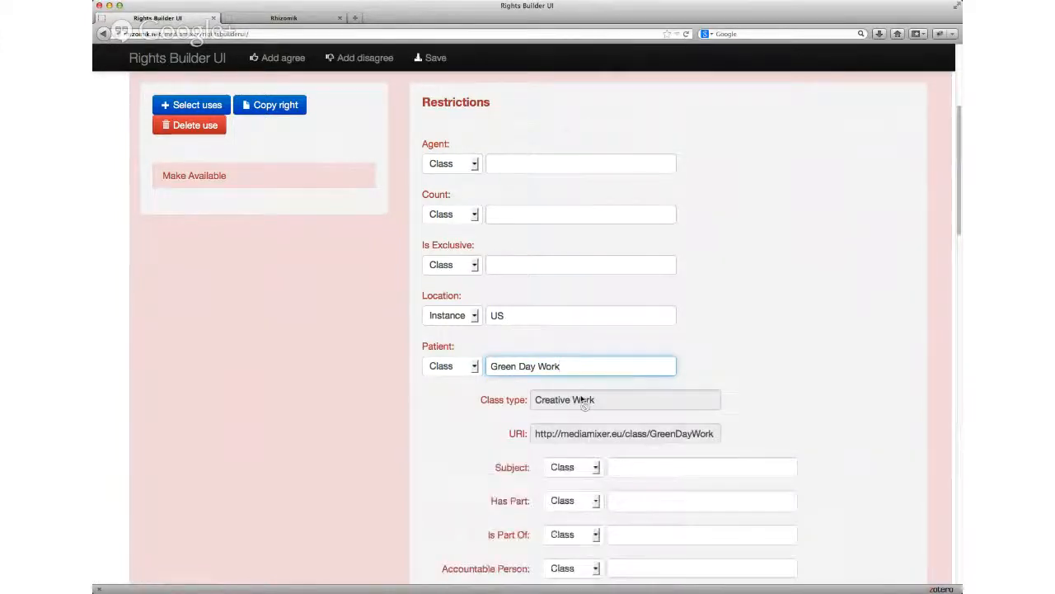
- Set the author of the Green Day Work class to the instance Green Day
scroll(579, 394, down, 4)
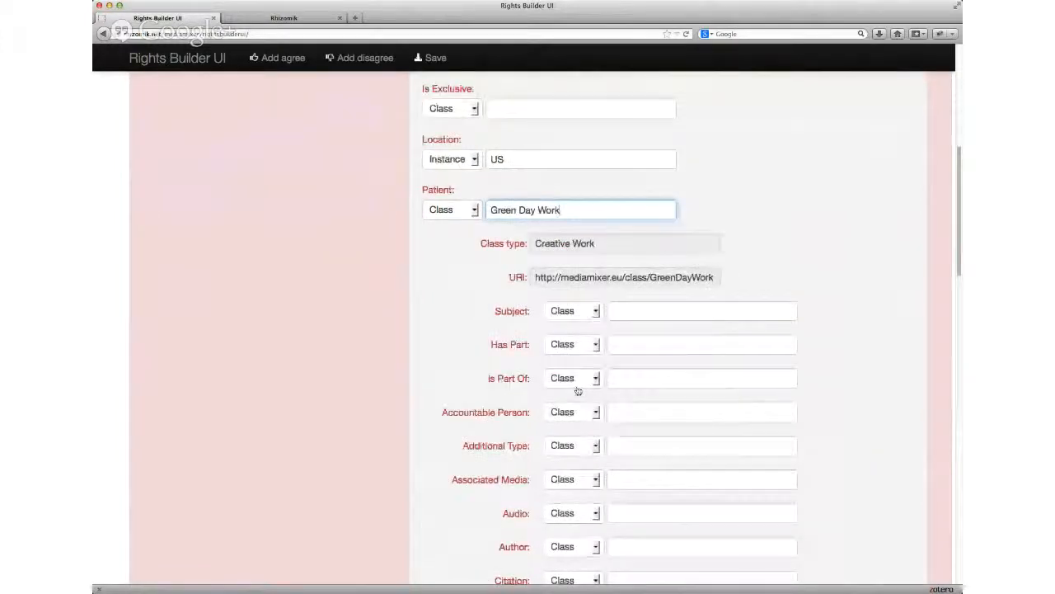
scroll(578, 391, down, 3)
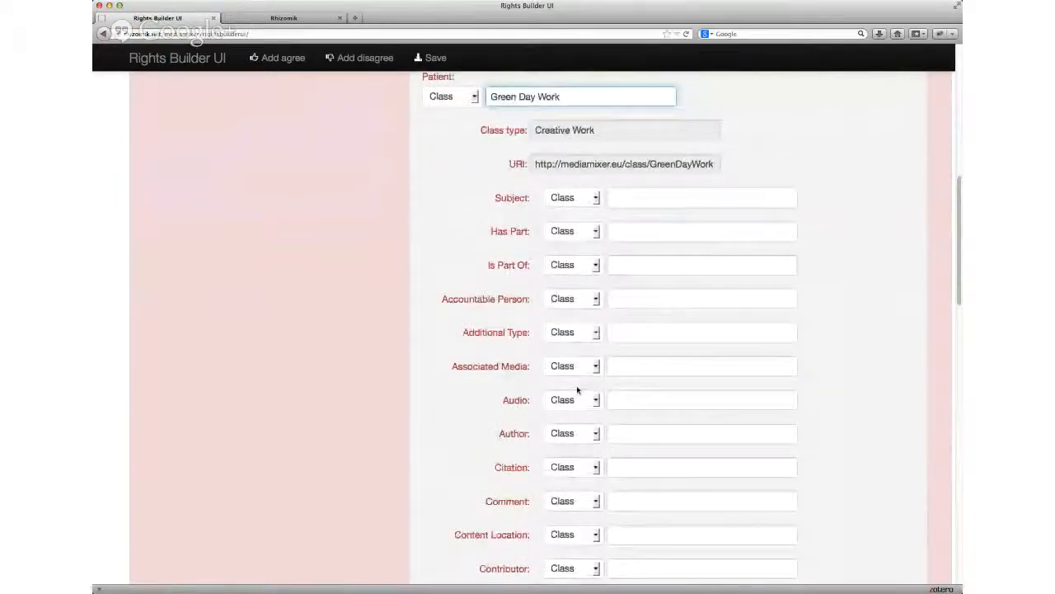
scroll(578, 391, down, 1)
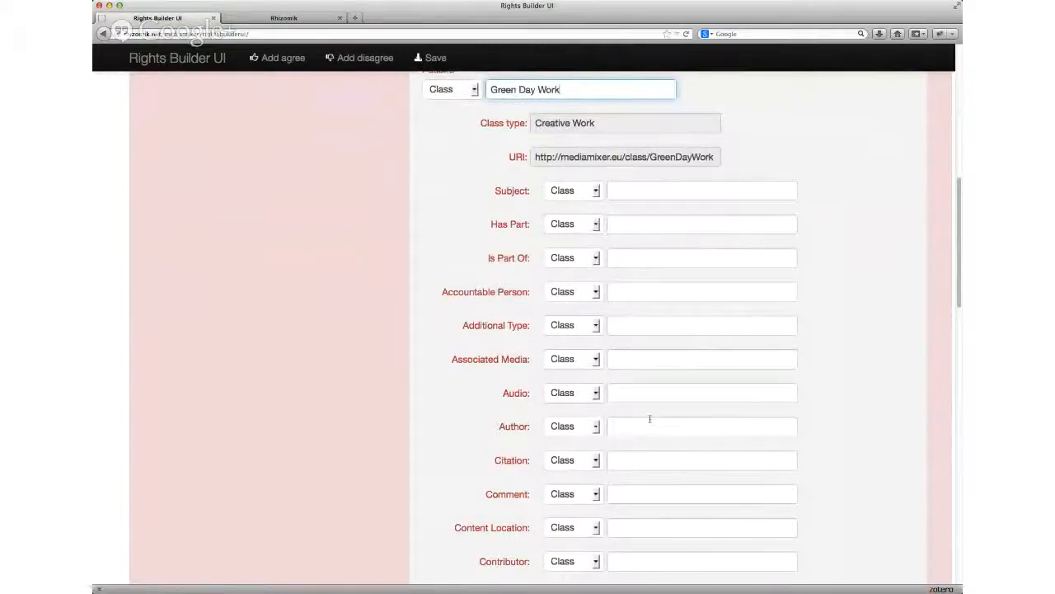
click(596, 426)
click(589, 455)
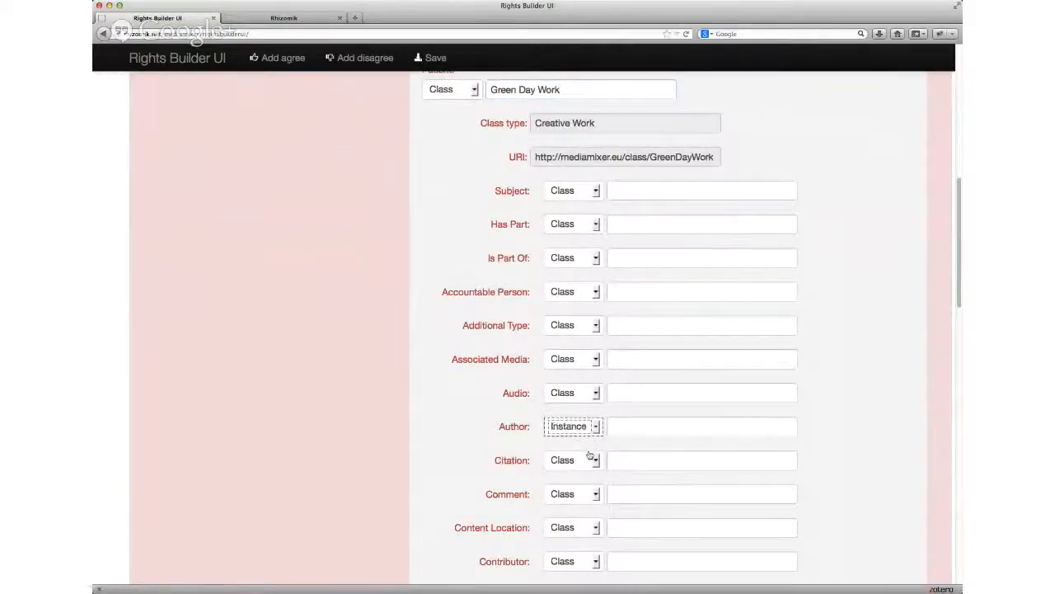
click(631, 431)
text(G)
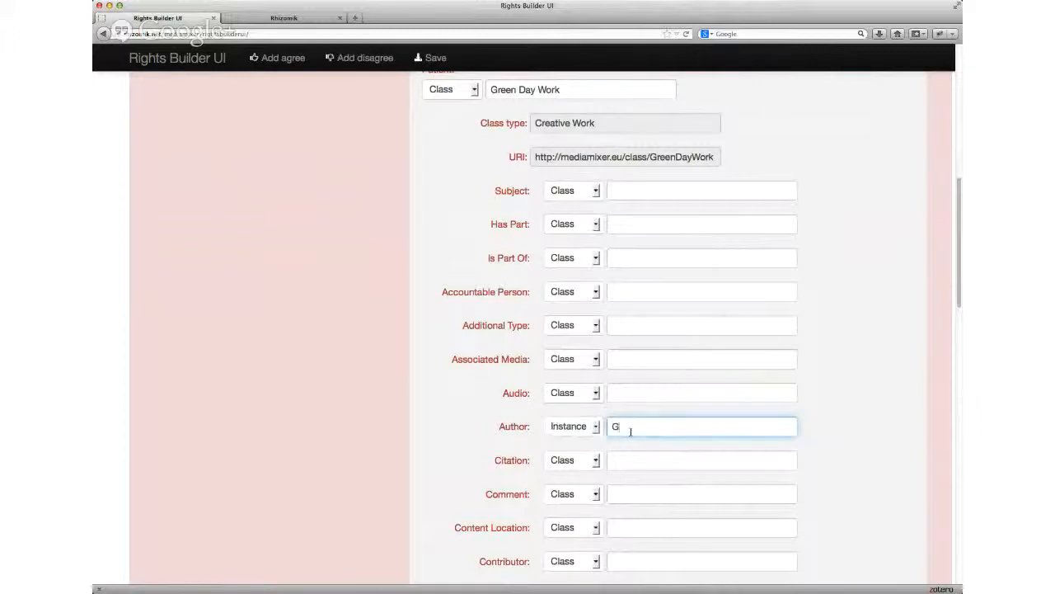
text(reen)
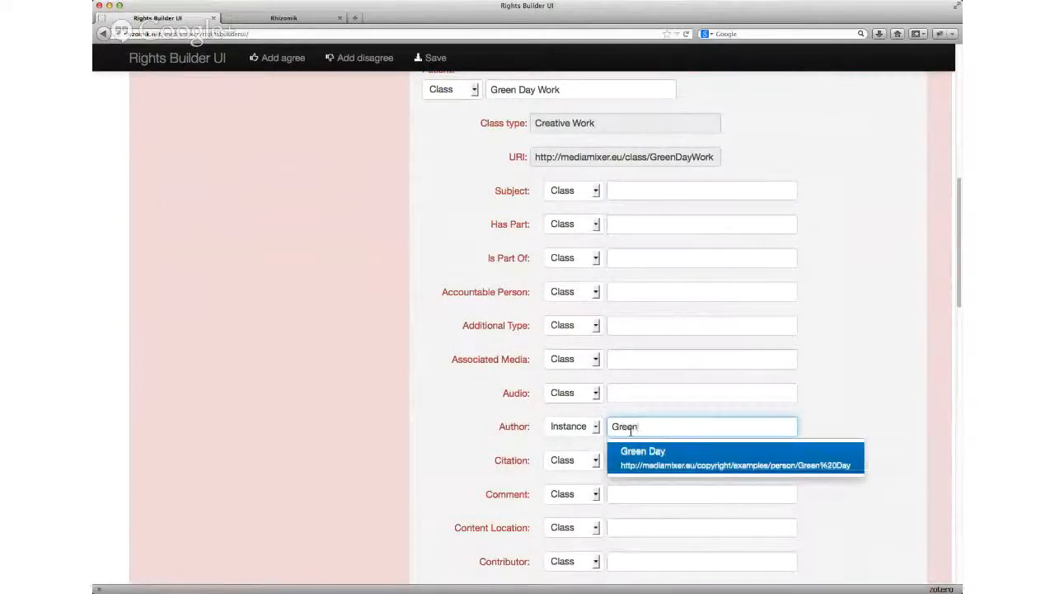
click(649, 458)
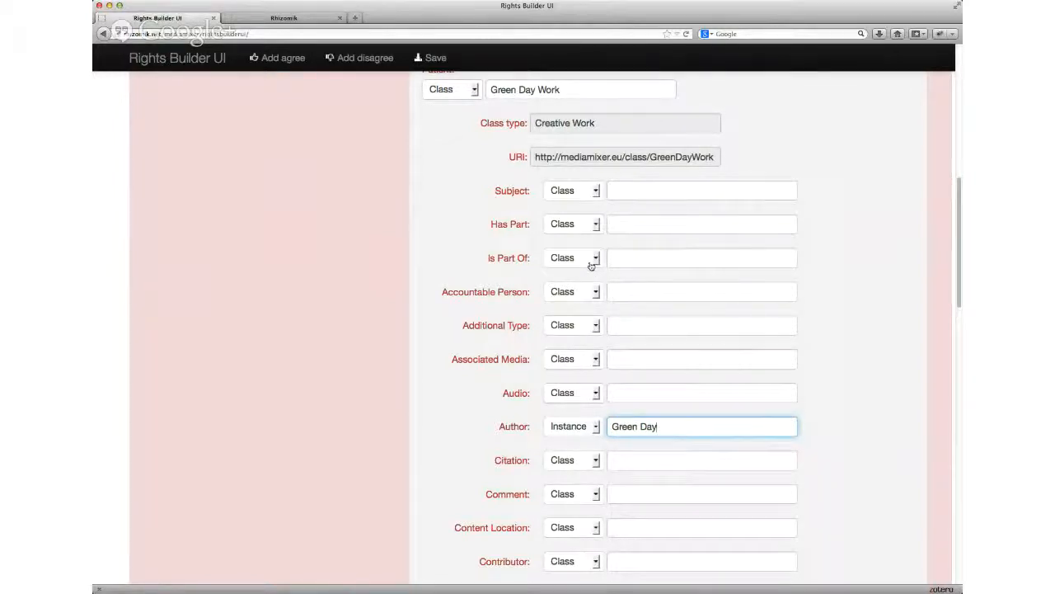
- Set Is Part Of for the Green Day Work class to War Content, defined as a new subclass of Creative Work
click(637, 261)
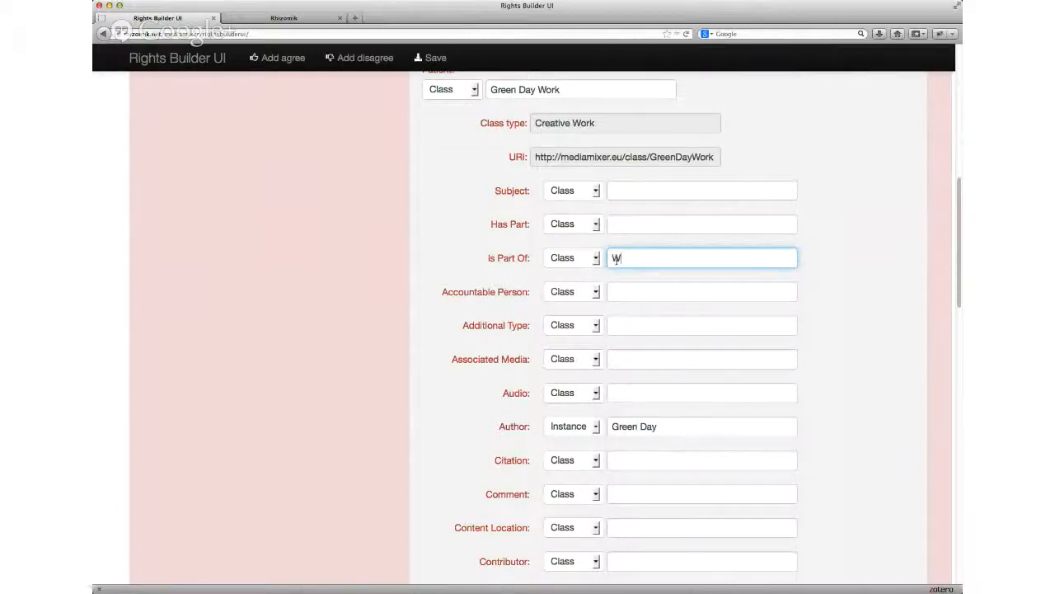
text(ar C)
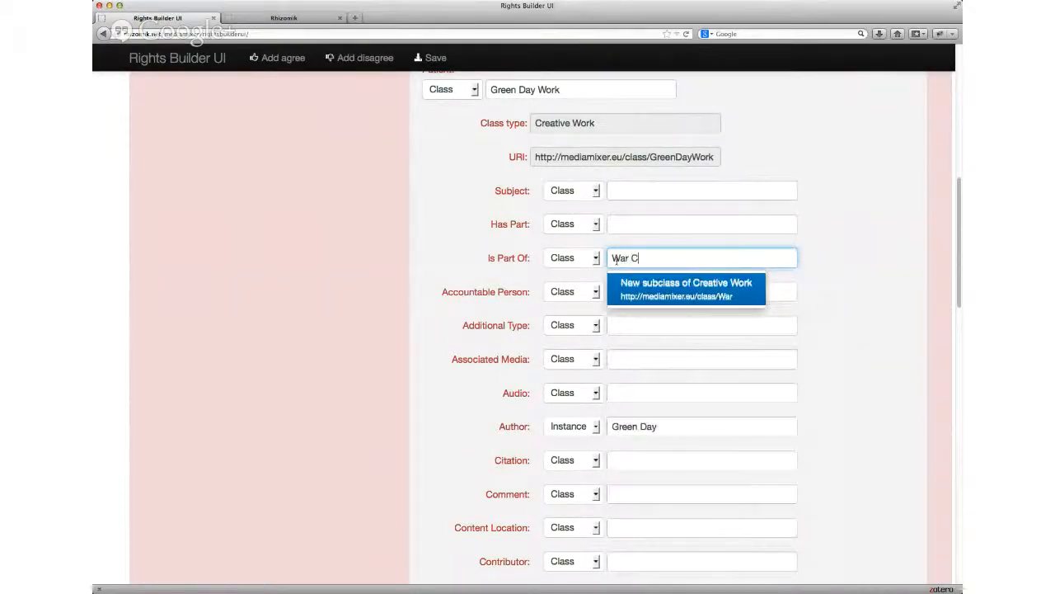
text(ontent)
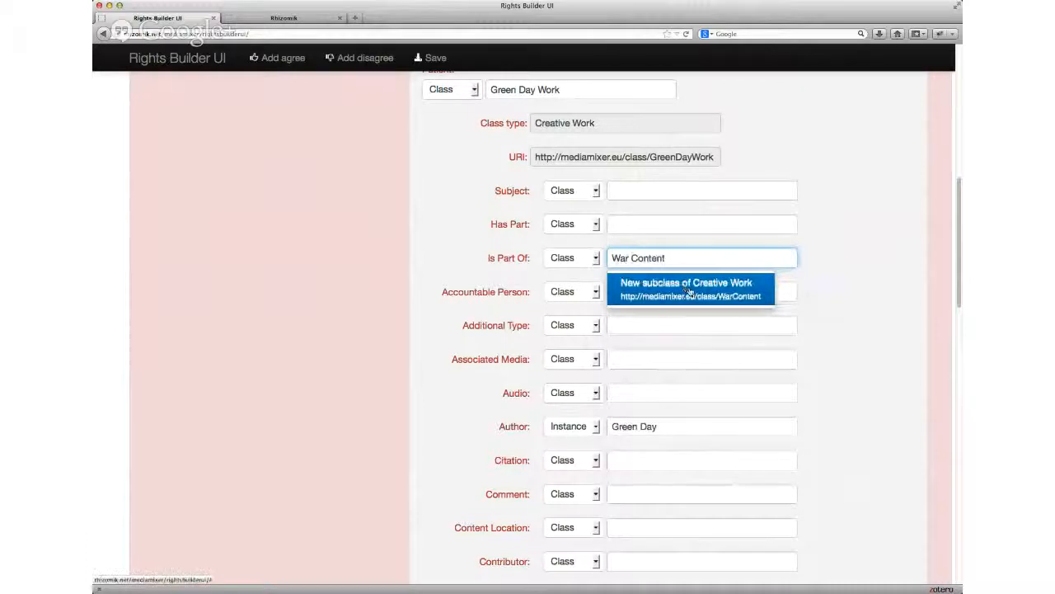
click(690, 292)
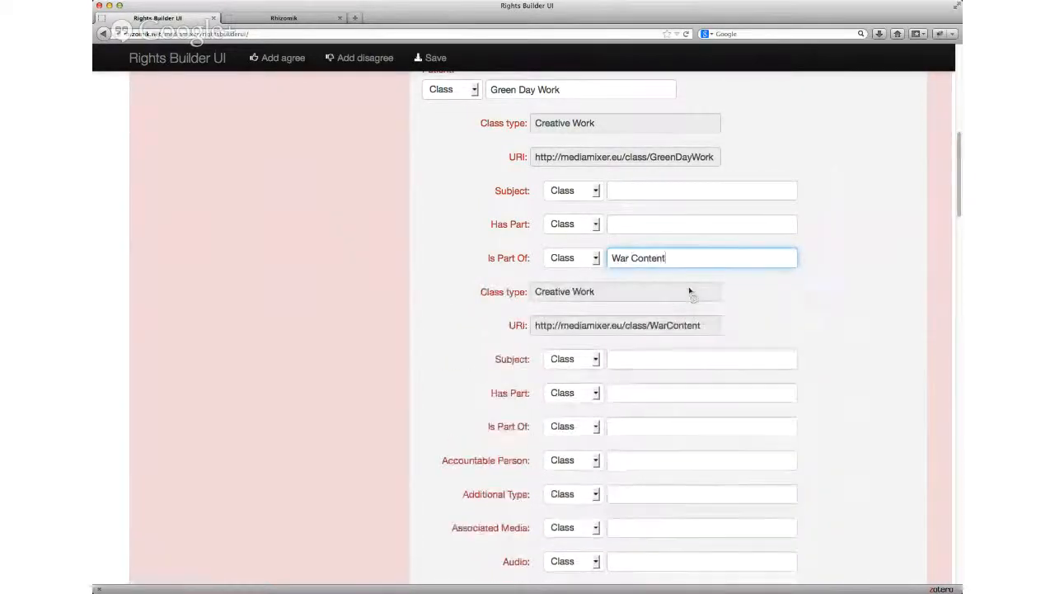
- Set the subject of the War Content class to the DBpedia instance Category:War
scroll(723, 313, down, 3)
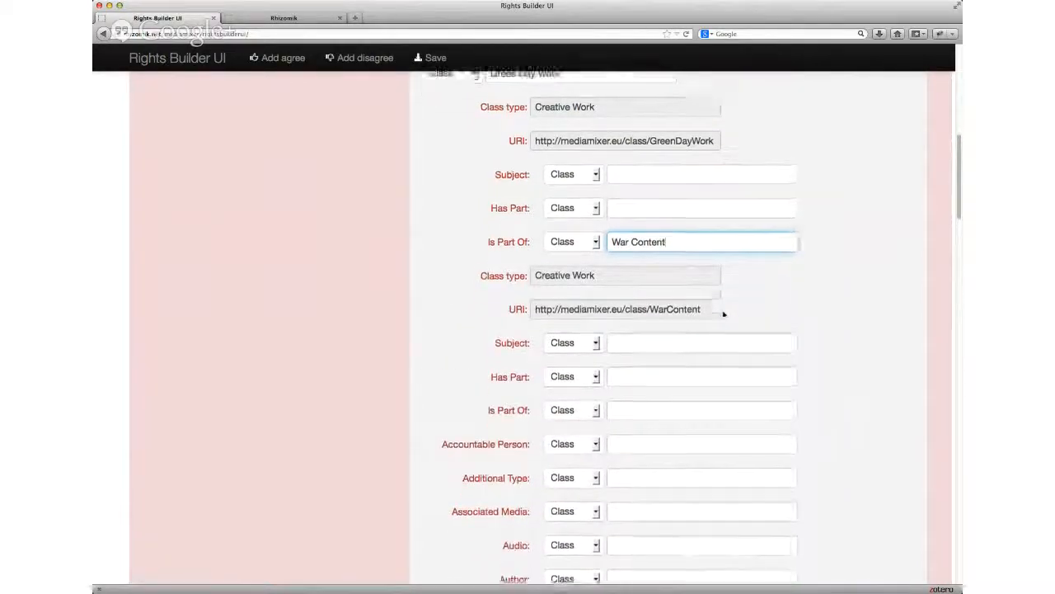
scroll(723, 312, down, 2)
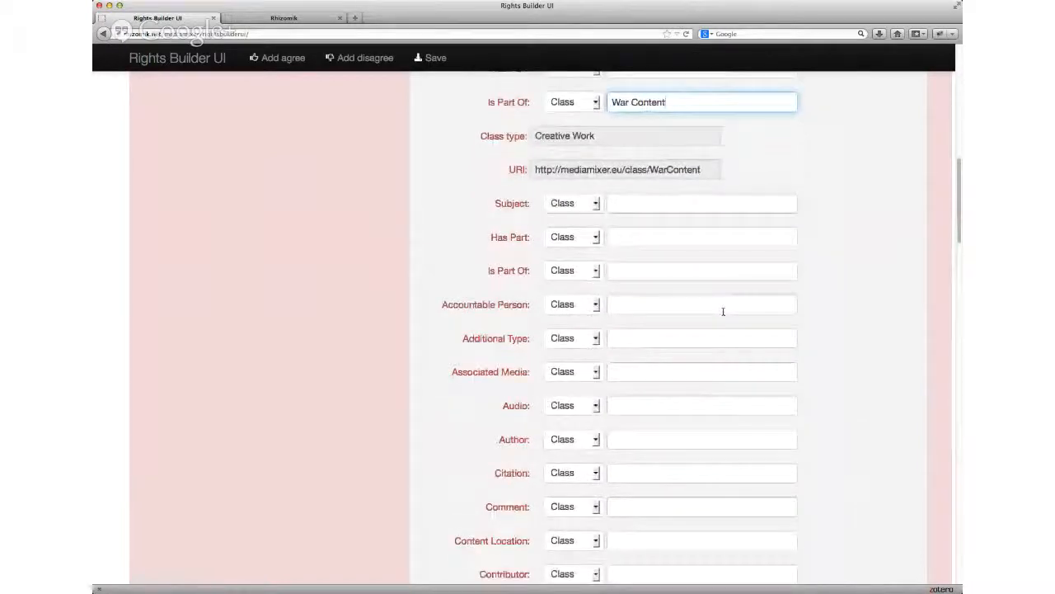
click(597, 201)
click(588, 225)
click(629, 199)
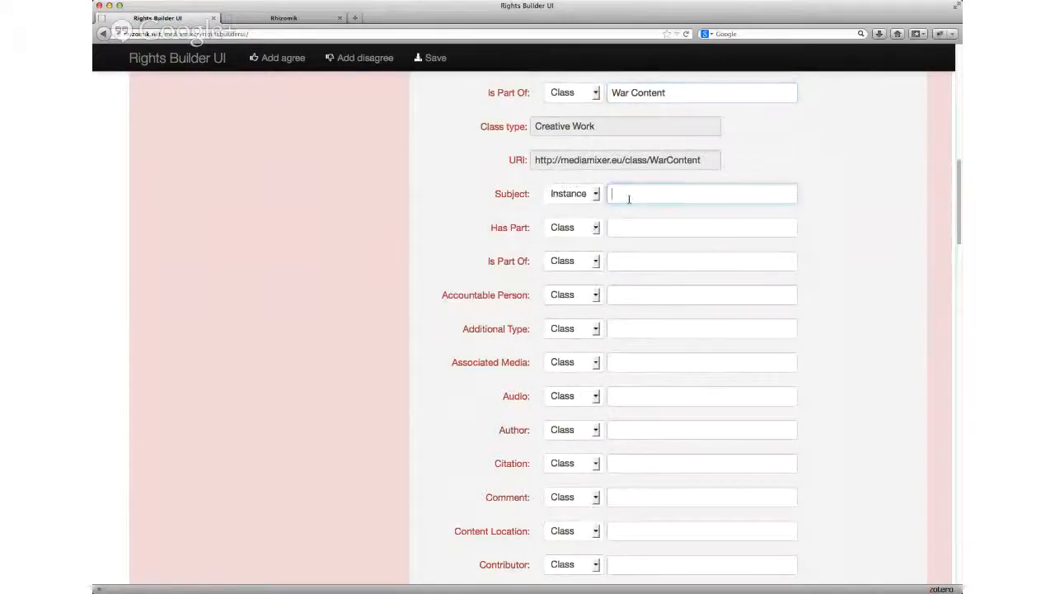
text(Wa)
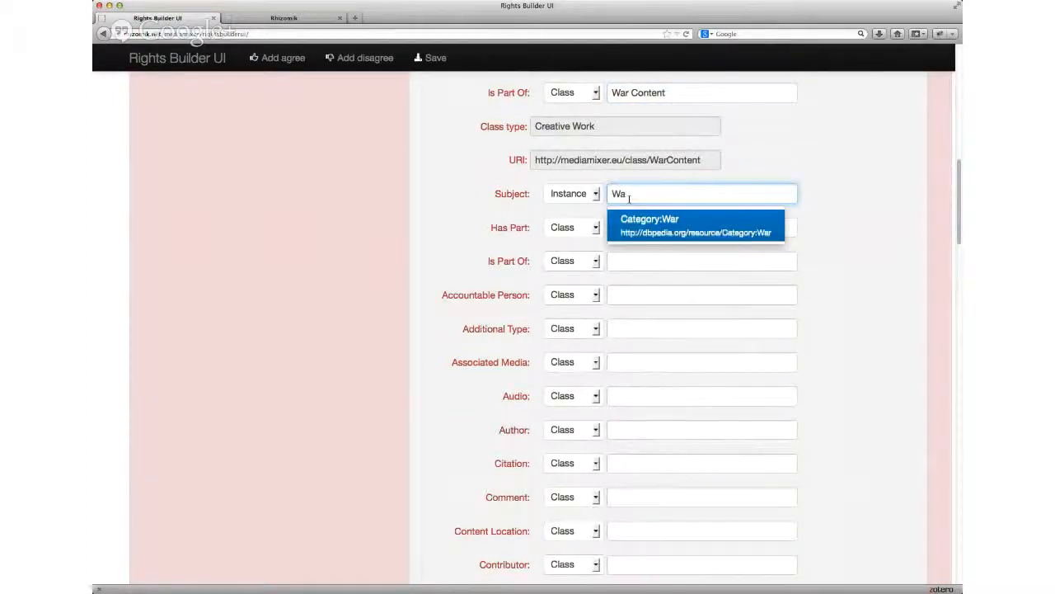
click(705, 235)
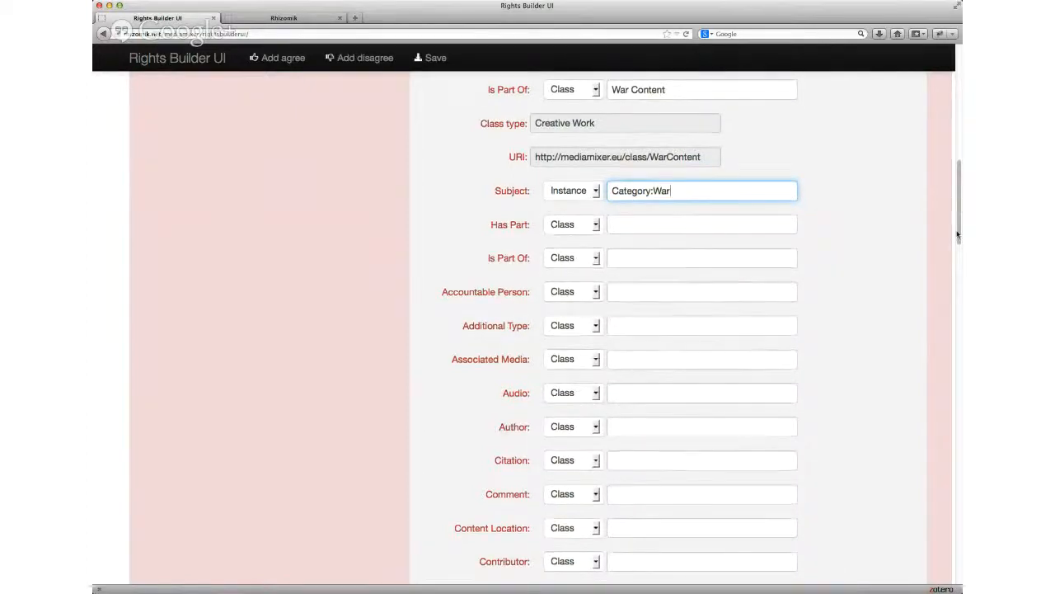
drag(959, 206, 957, 561)
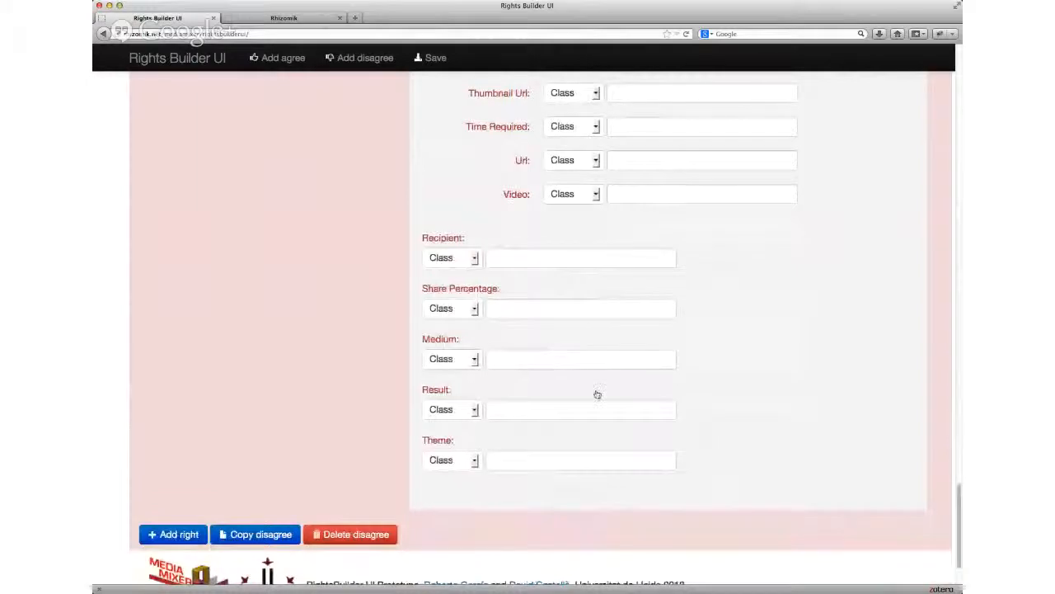
click(525, 359)
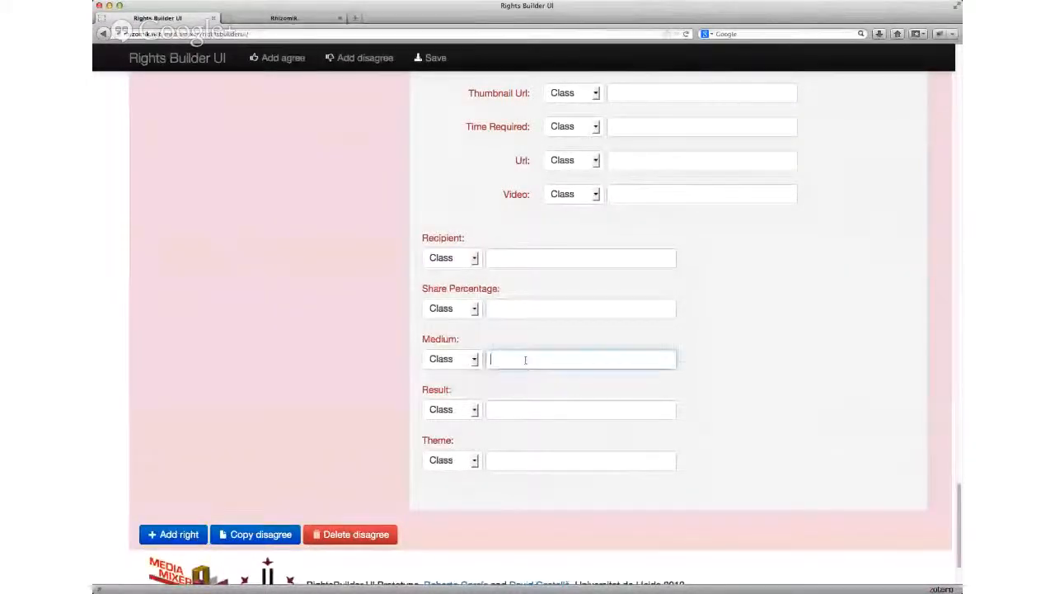
click(476, 360)
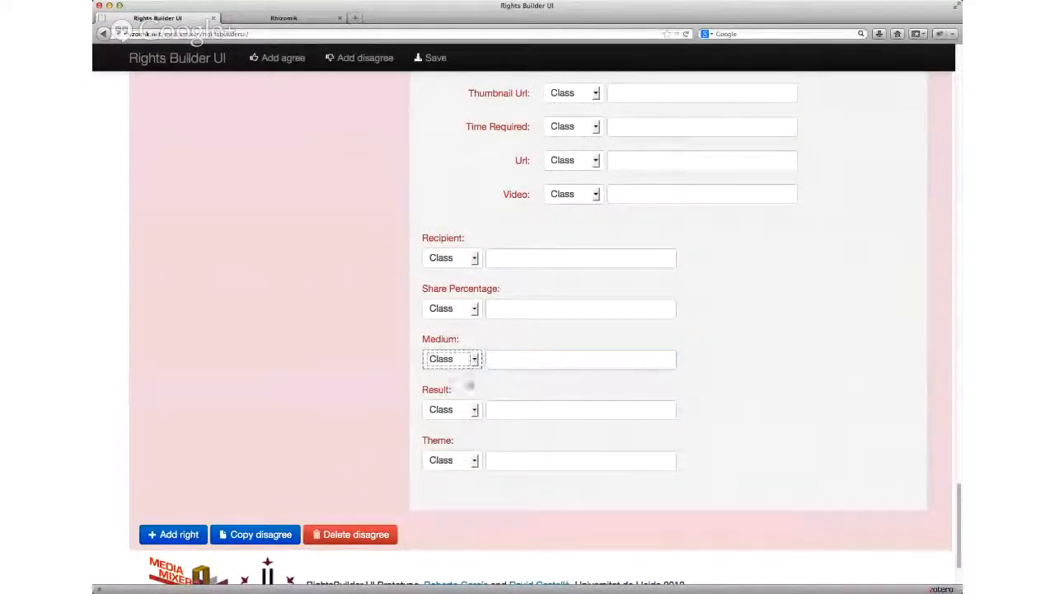
click(469, 384)
click(510, 361)
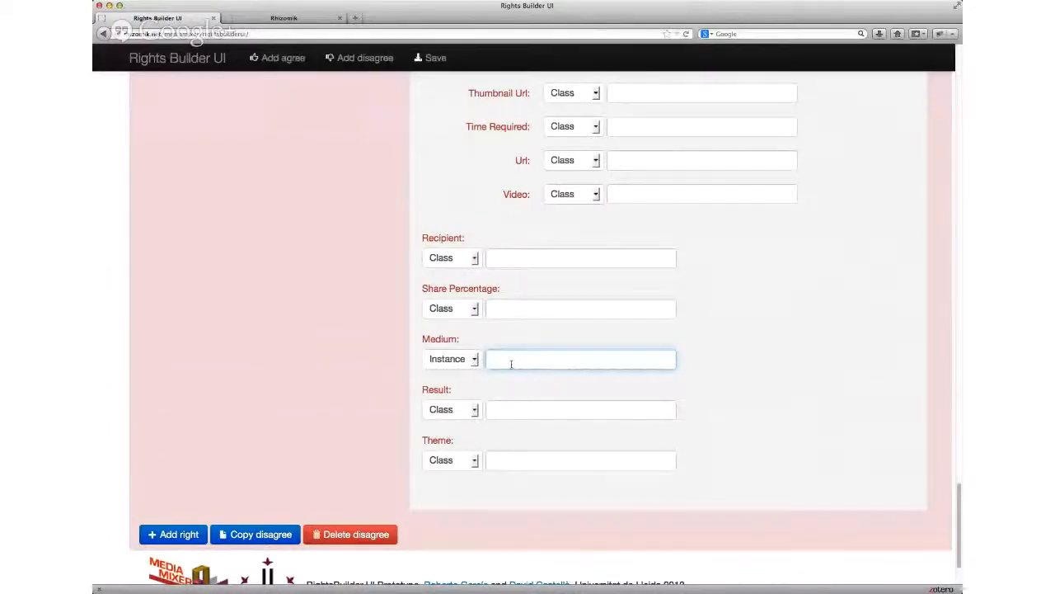
text(you)
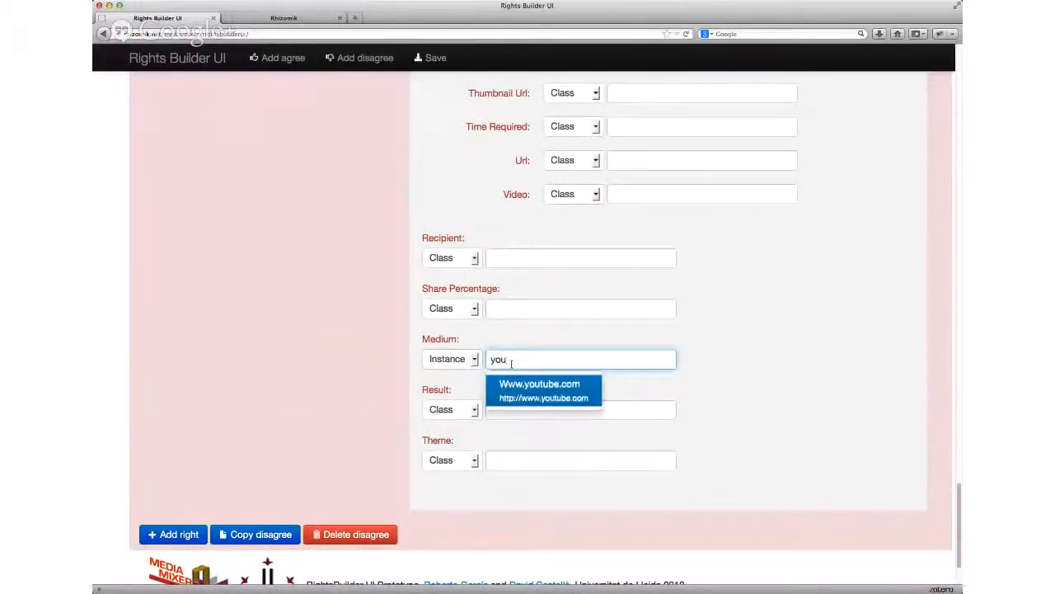
click(541, 394)
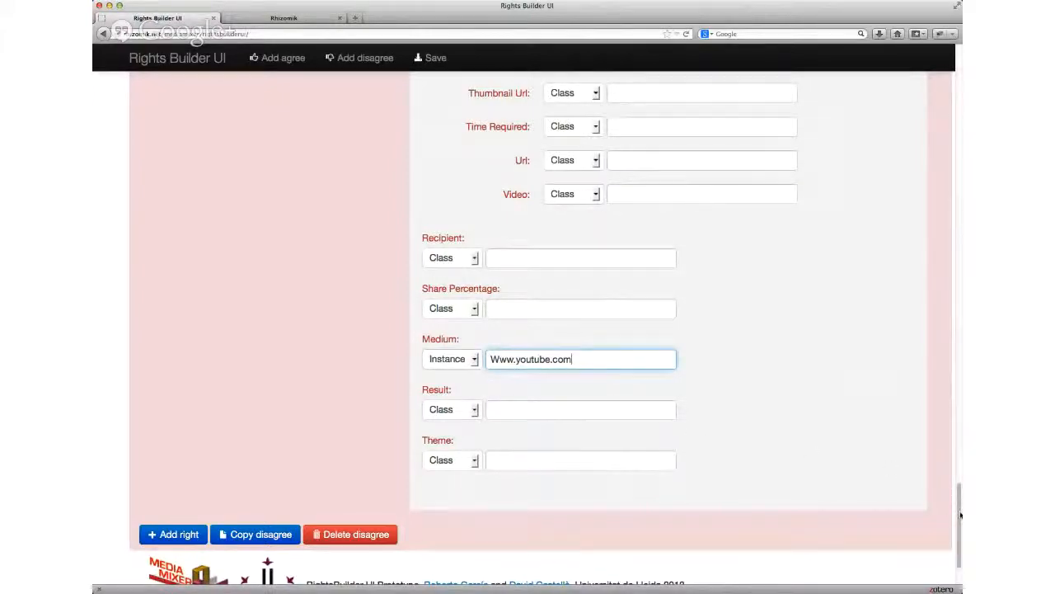
click(435, 58)
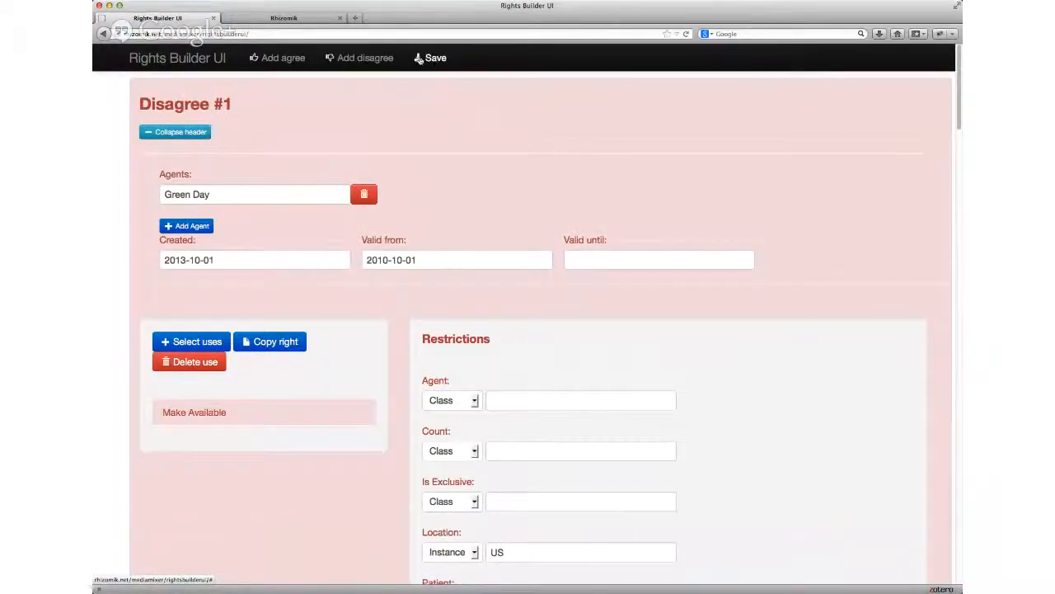
- Switch to the Rhizomik site and examine the Rights Builder explanation and diagram on the demo's home page
click(281, 19)
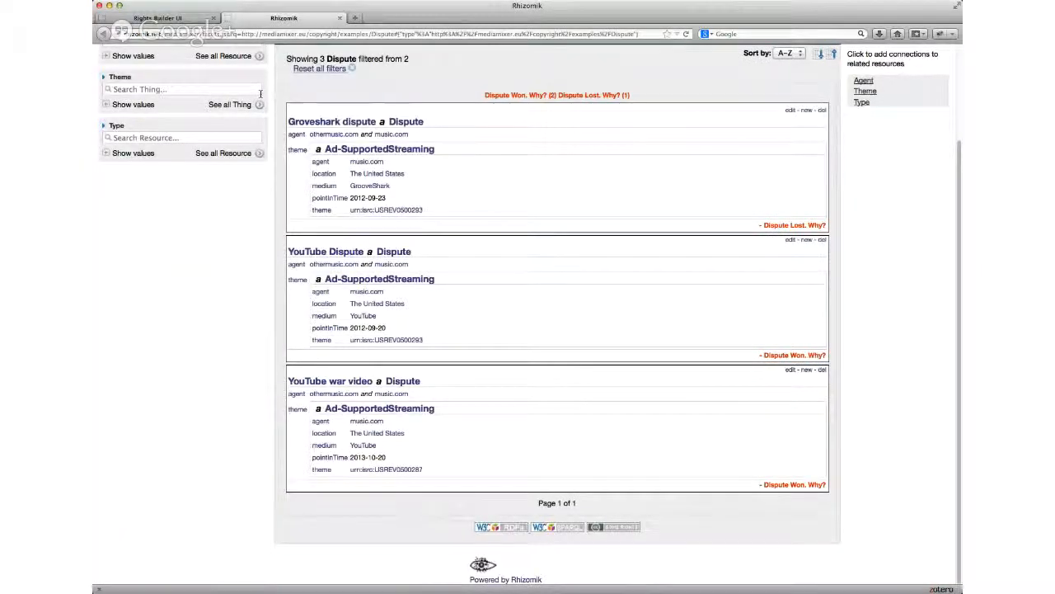
scroll(260, 93, up, 3)
click(147, 93)
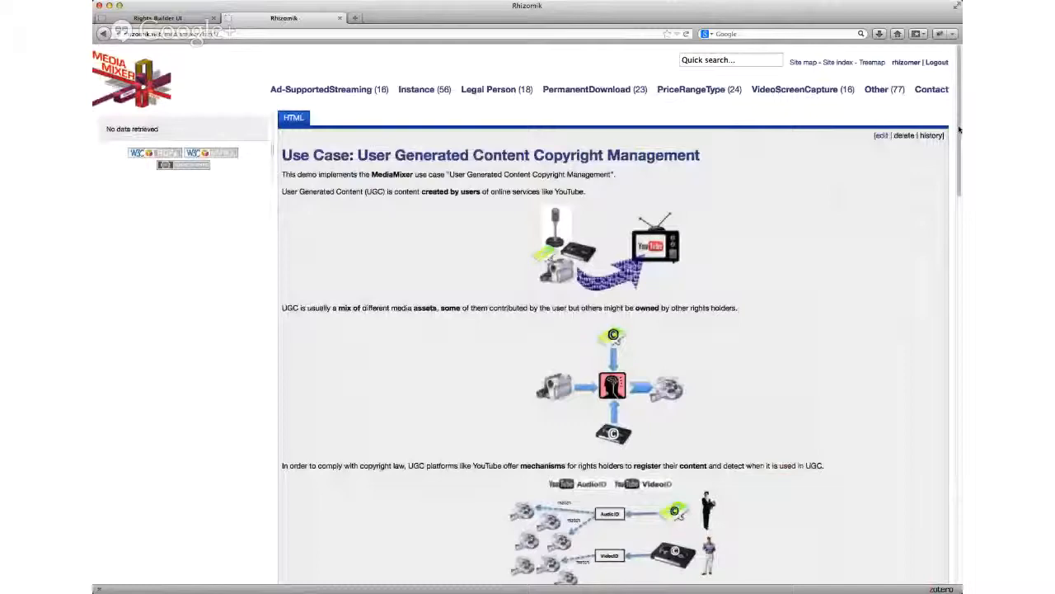
drag(959, 129, 934, 506)
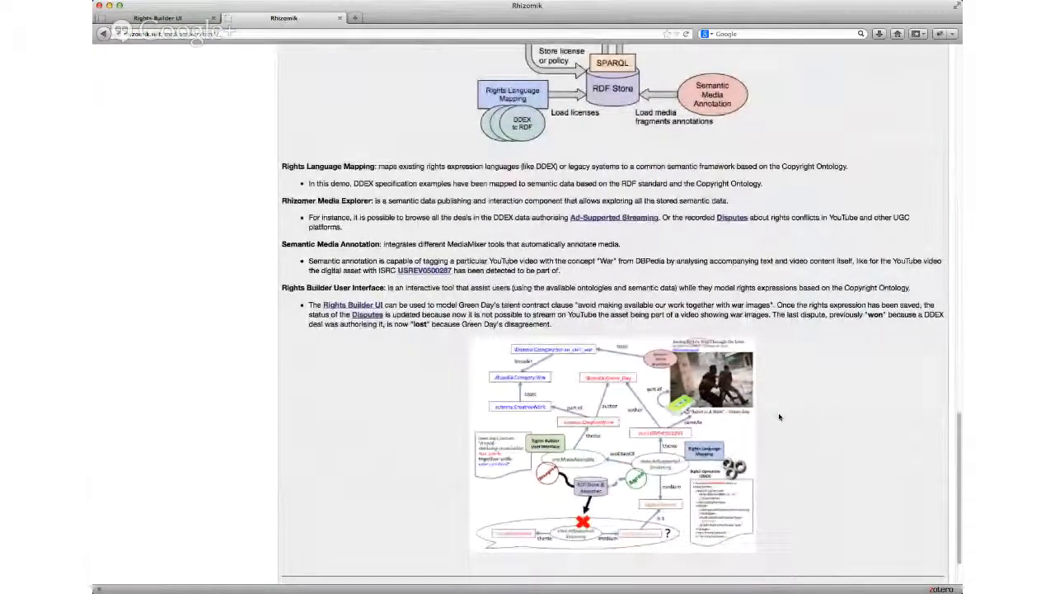